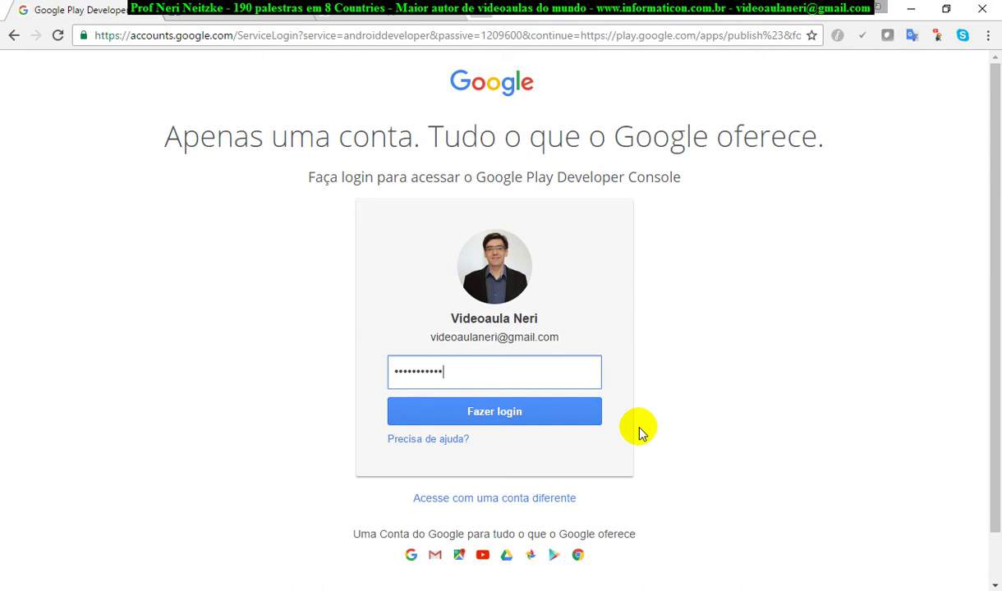
# Submit the password to finish signing in and load the six-app Todos os apps list.
pyautogui.press('Return')
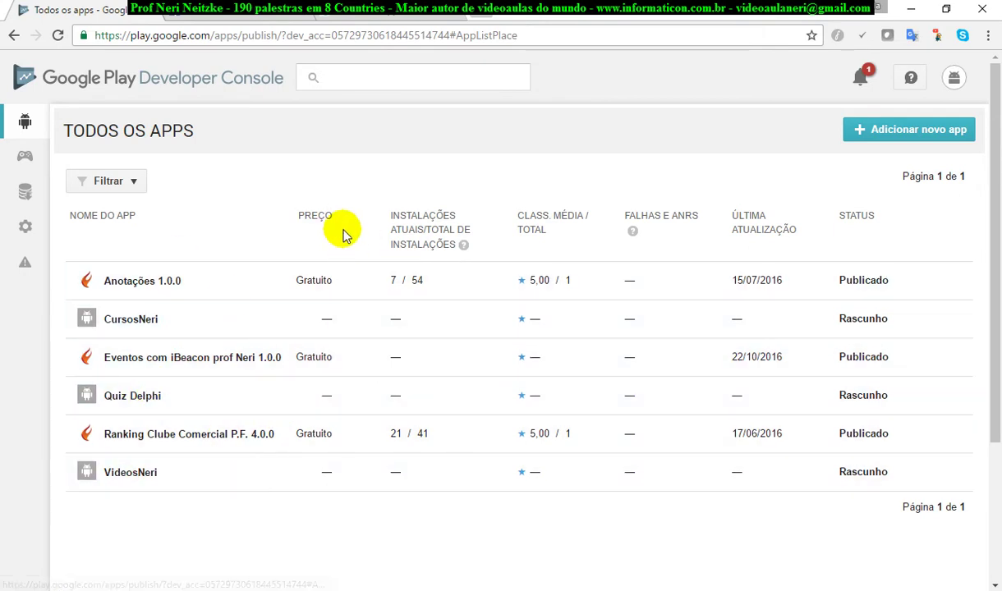
# Sign out, then log in with another Google account's e-mail and password via Adicionar conta.
pyautogui.click(954, 78)
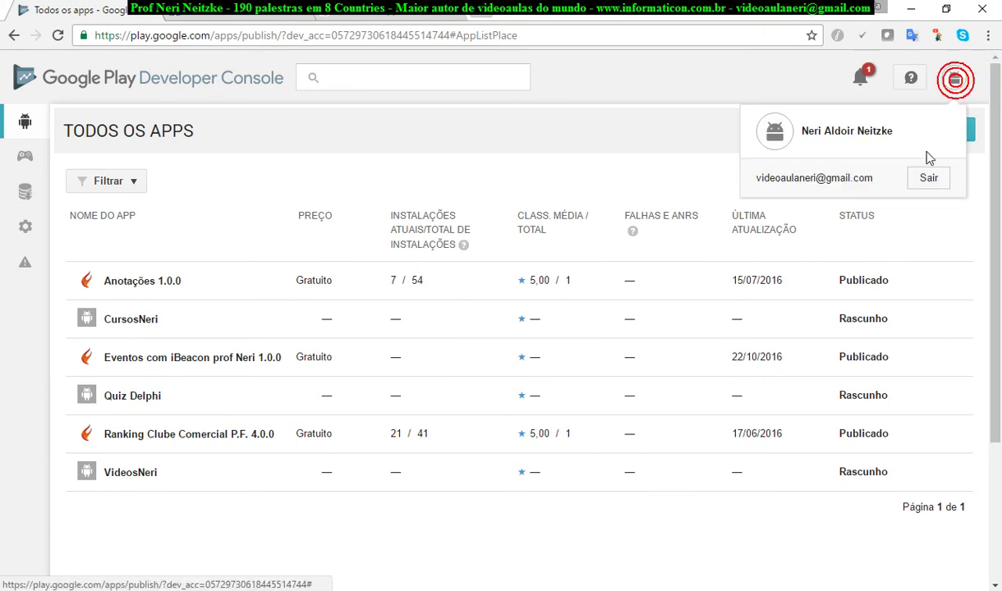
pyautogui.click(926, 179)
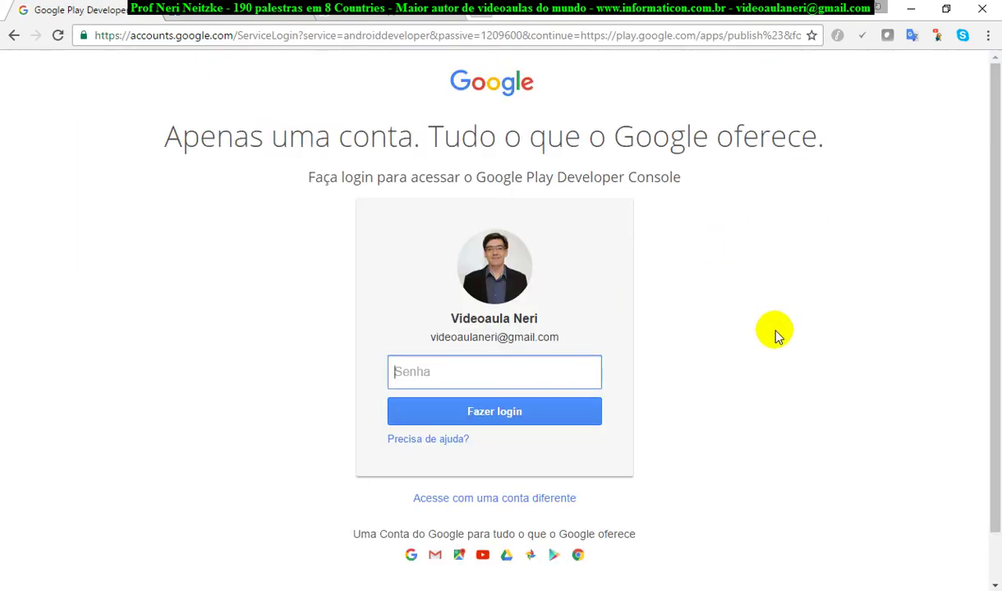
pyautogui.click(483, 498)
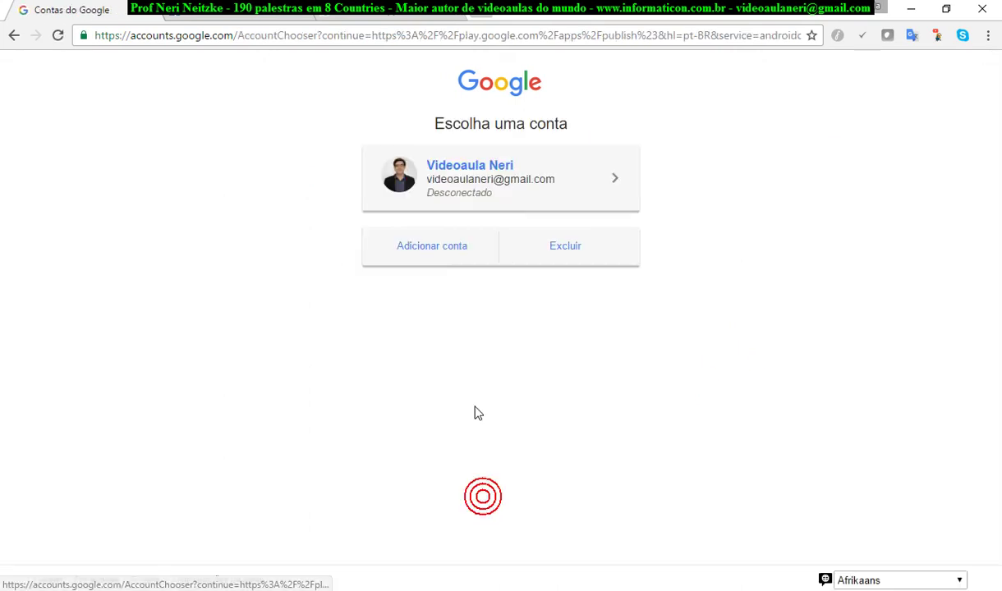
pyautogui.click(462, 241)
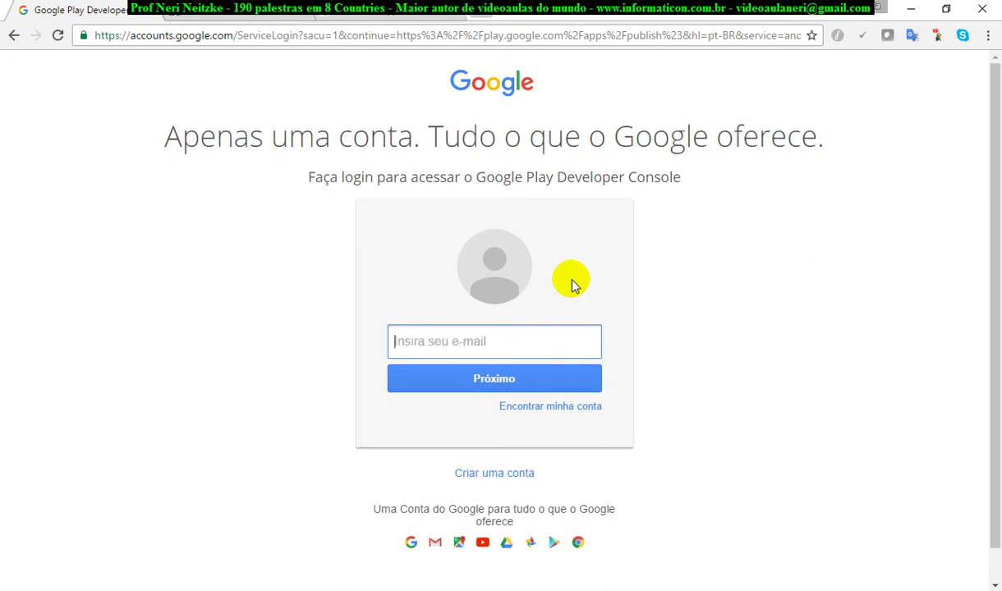
pyautogui.press('Return')
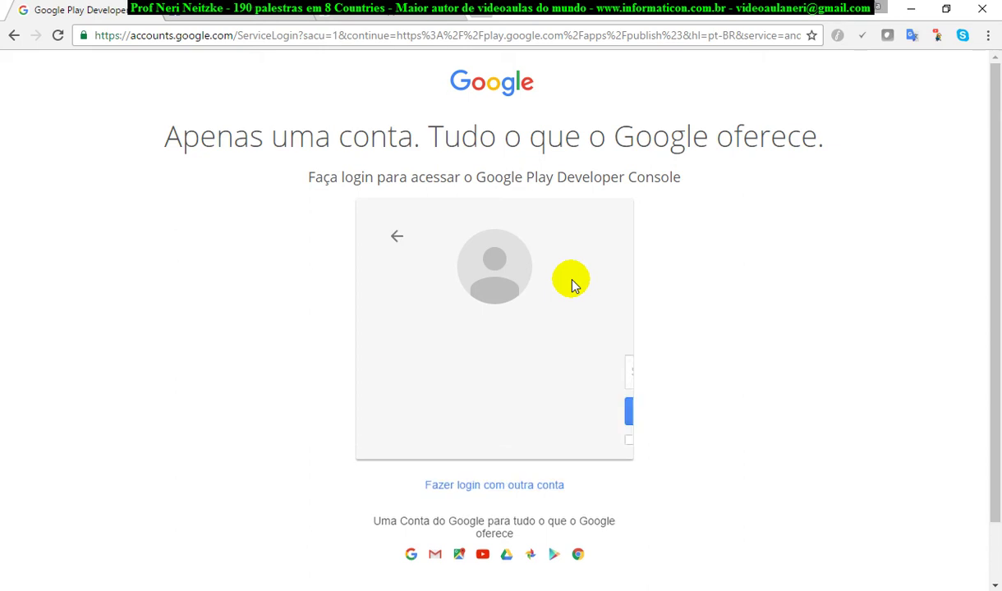
pyautogui.press('Return')
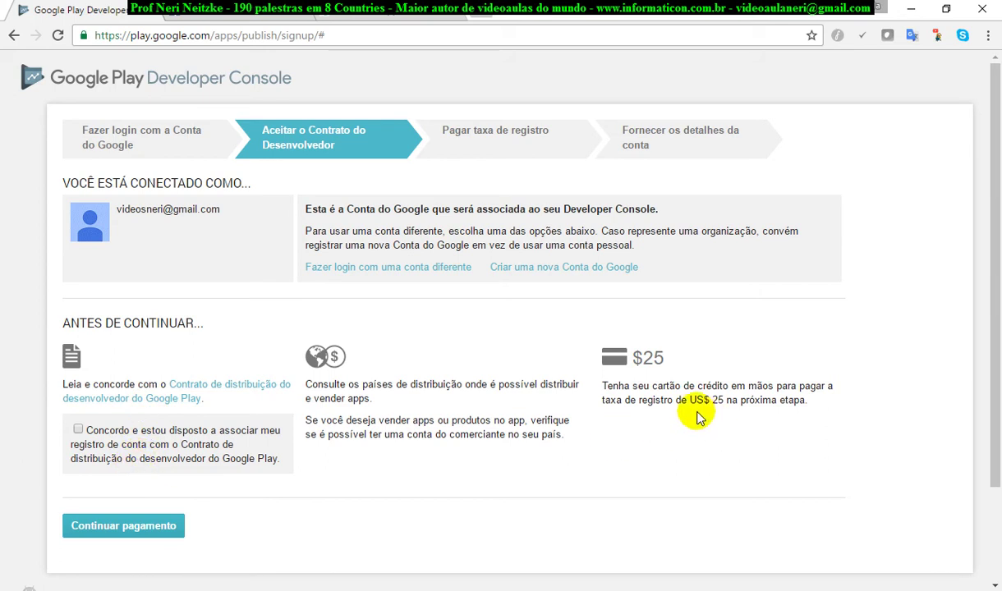
# Accept the developer distribution agreement and continue to the US$25 fee payment.
pyautogui.moveTo(629, 359); pyautogui.dragTo(681, 359)
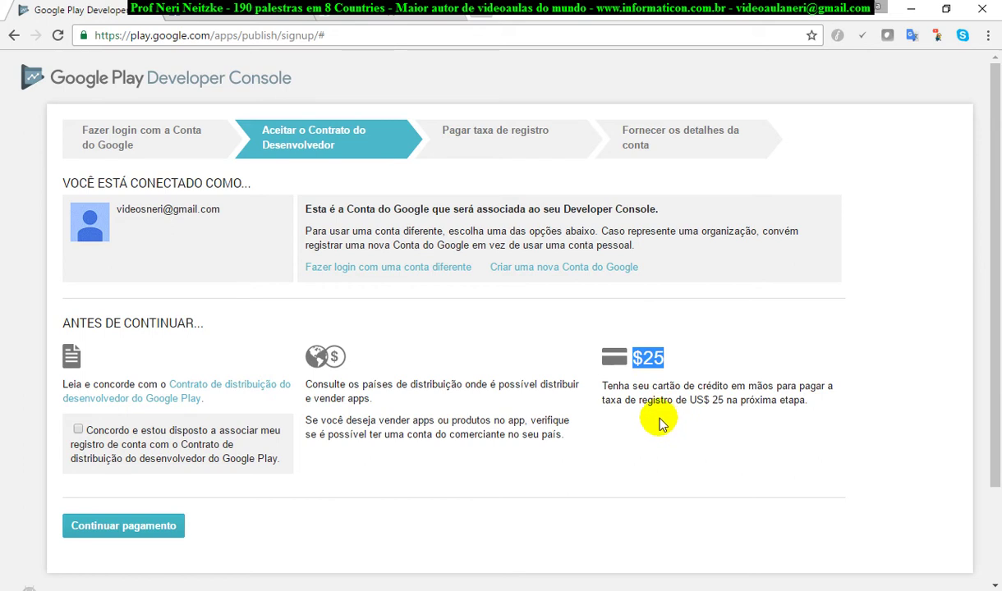
pyautogui.click(738, 355)
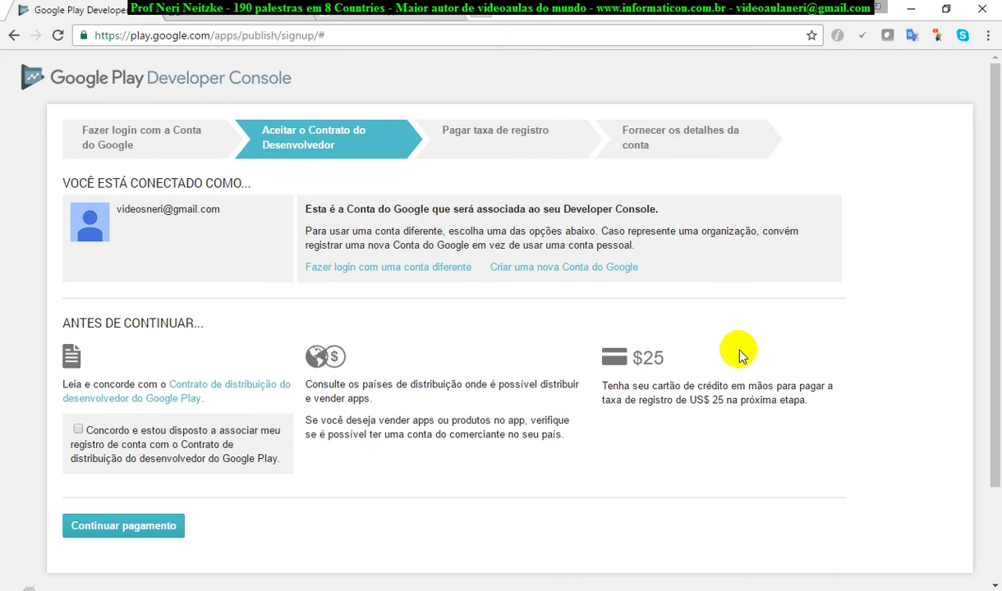
pyautogui.click(78, 430)
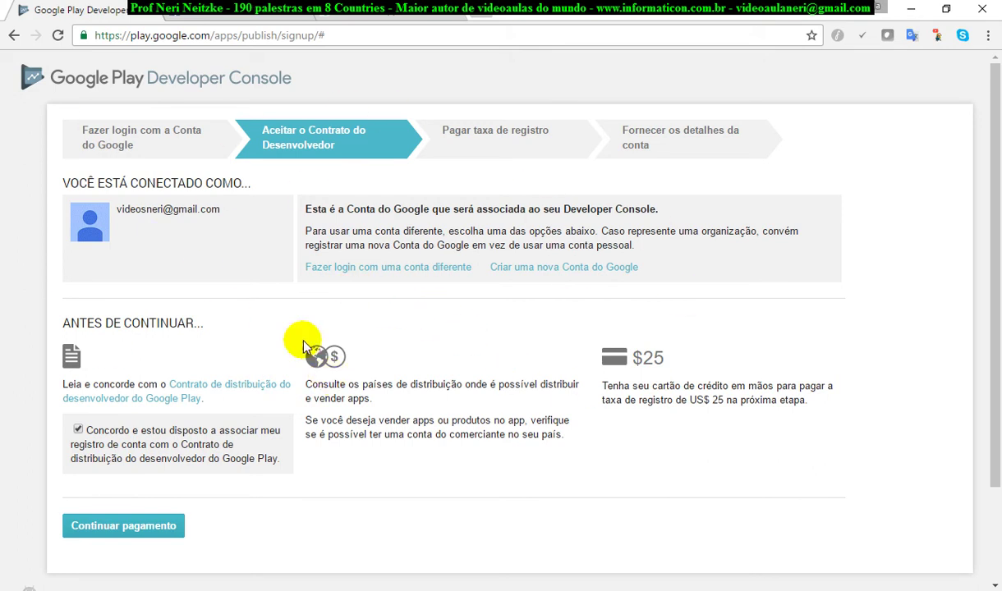
pyautogui.doubleClick(647, 360)
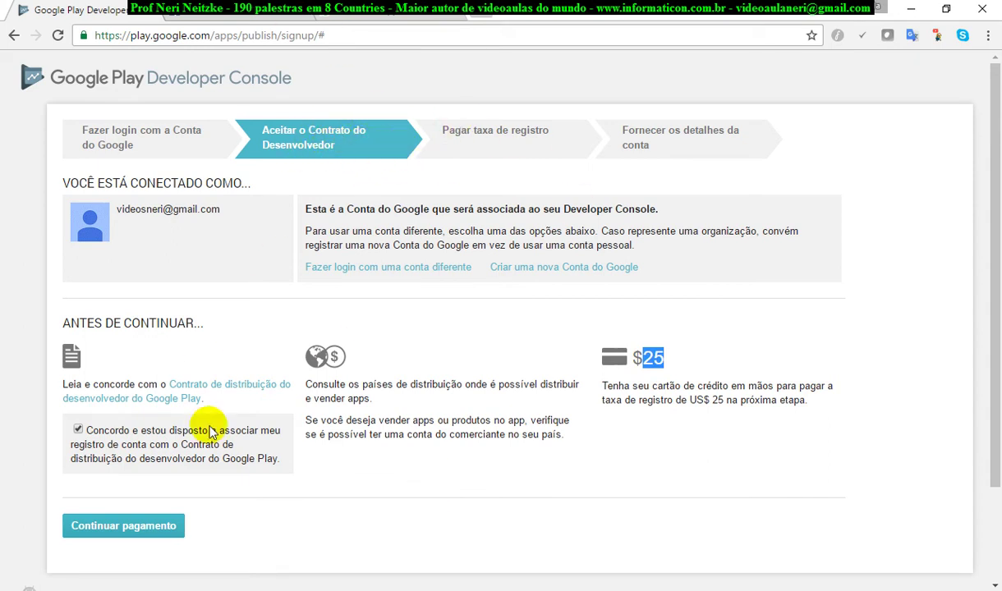
pyautogui.click(138, 530)
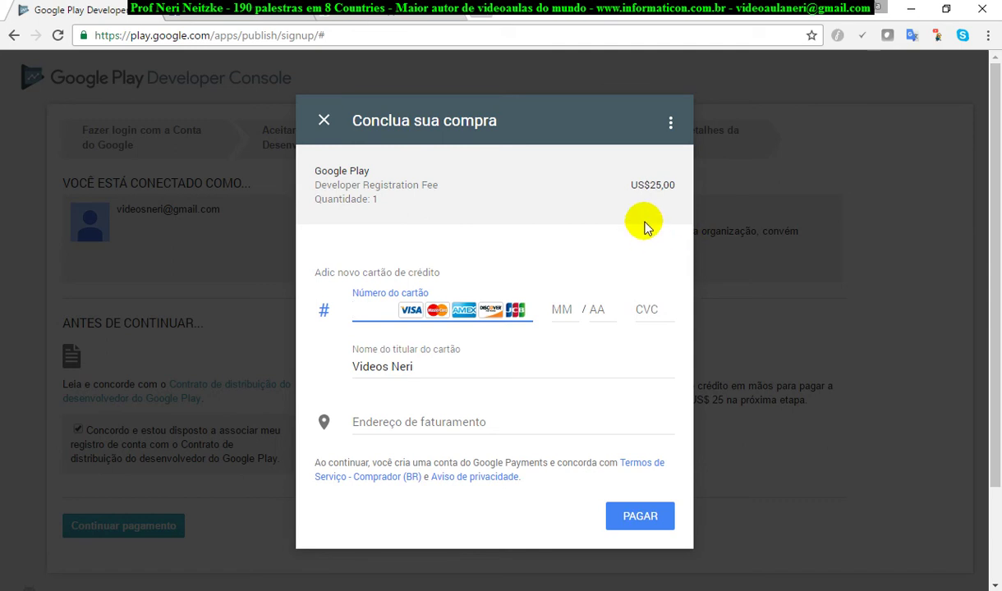
# Check the mirrored phone window, then close the registration fee payment form.
pyautogui.click(767, 564)
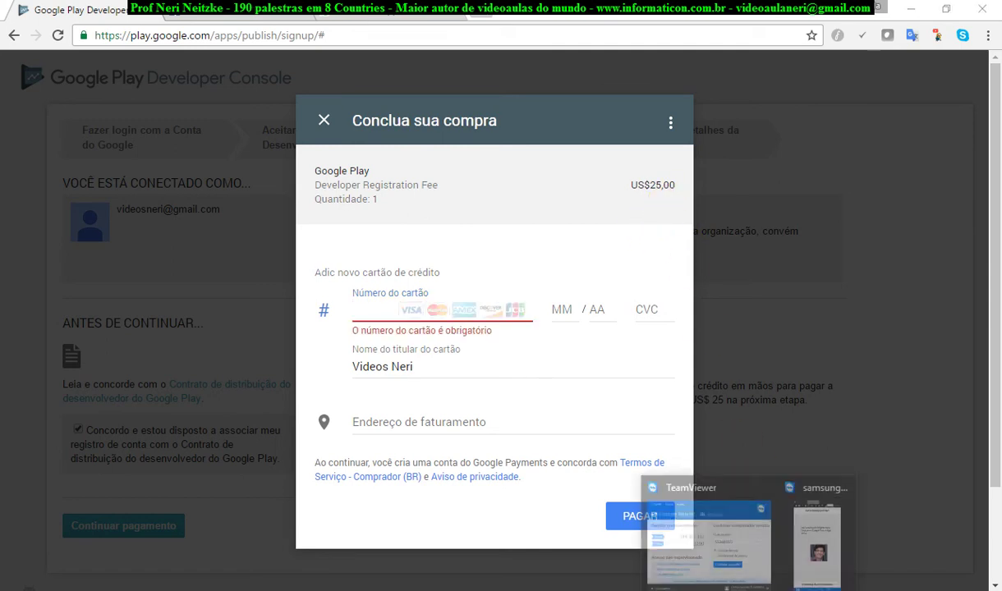
pyautogui.click(773, 526)
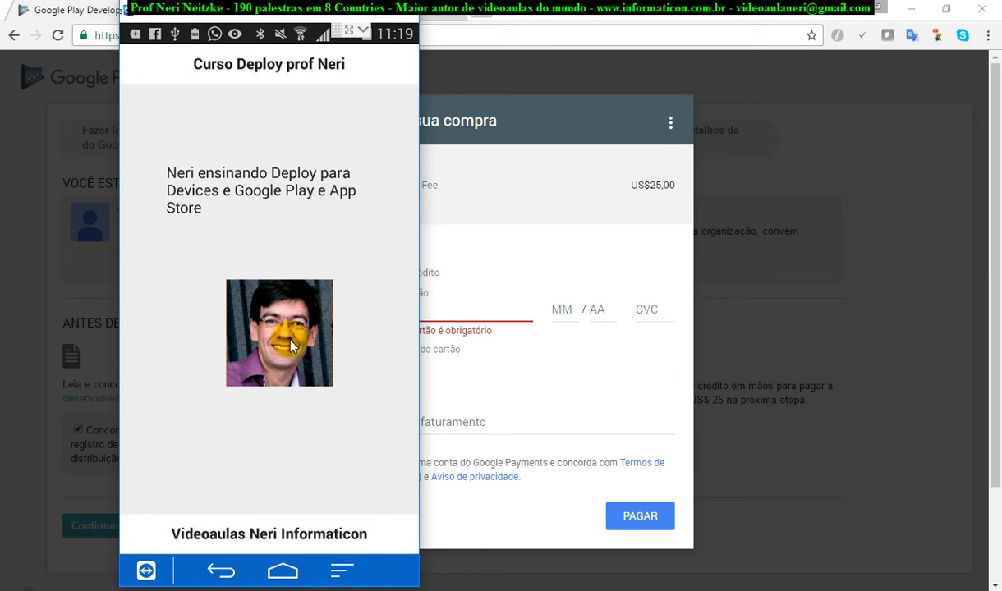
pyautogui.click(556, 119)
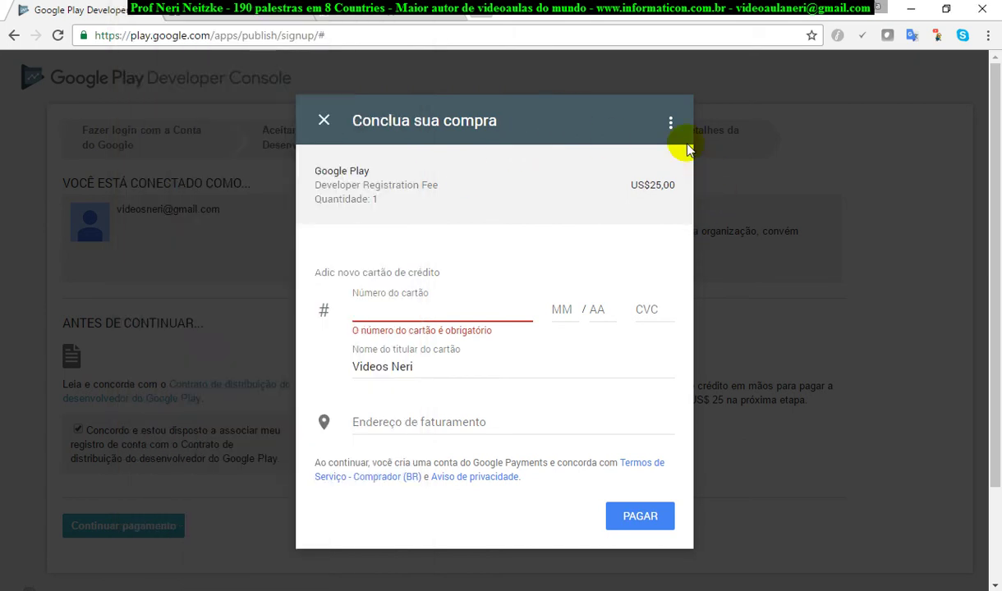
pyautogui.click(323, 118)
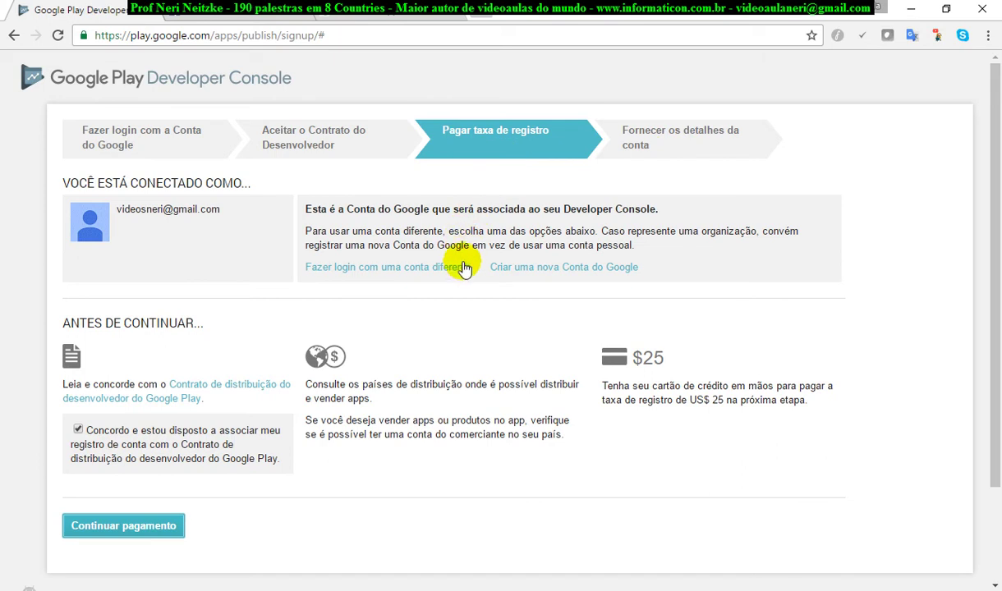
# Reopen the registration fee payment form, view its extra options, and close it again.
pyautogui.click(139, 129)
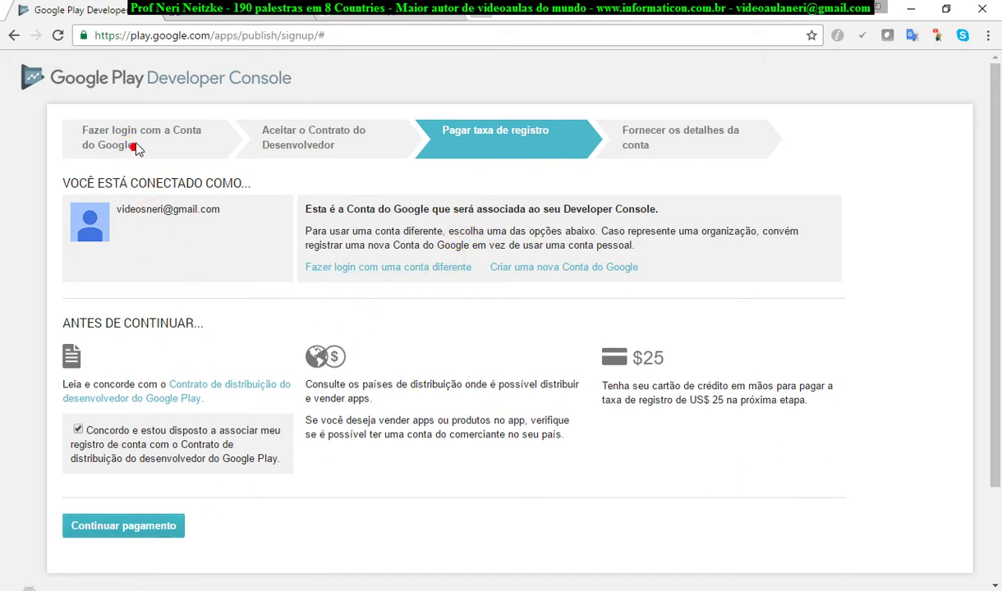
pyautogui.click(330, 33)
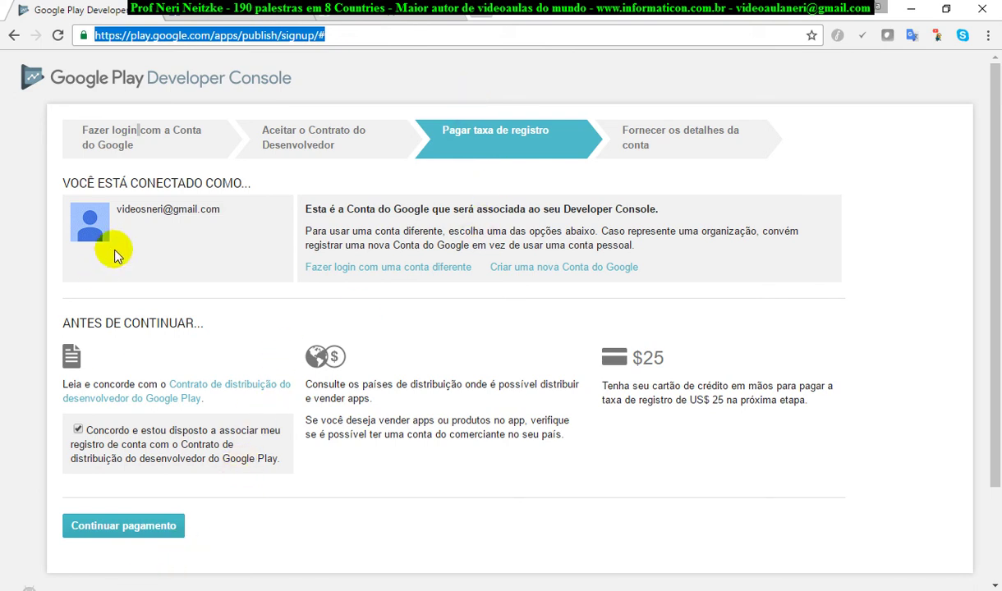
pyautogui.click(158, 532)
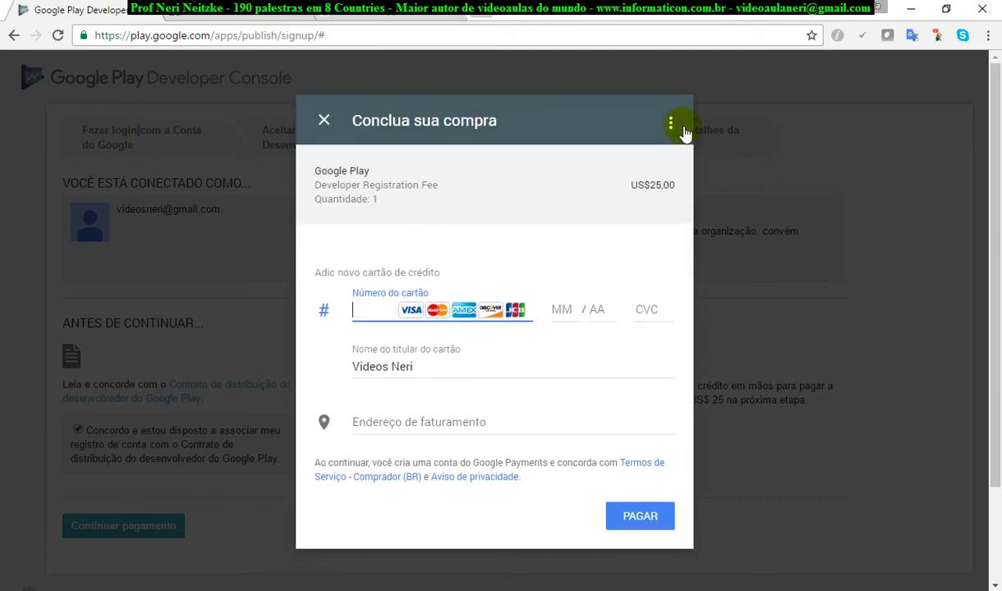
pyautogui.click(672, 123)
pyautogui.click(845, 376)
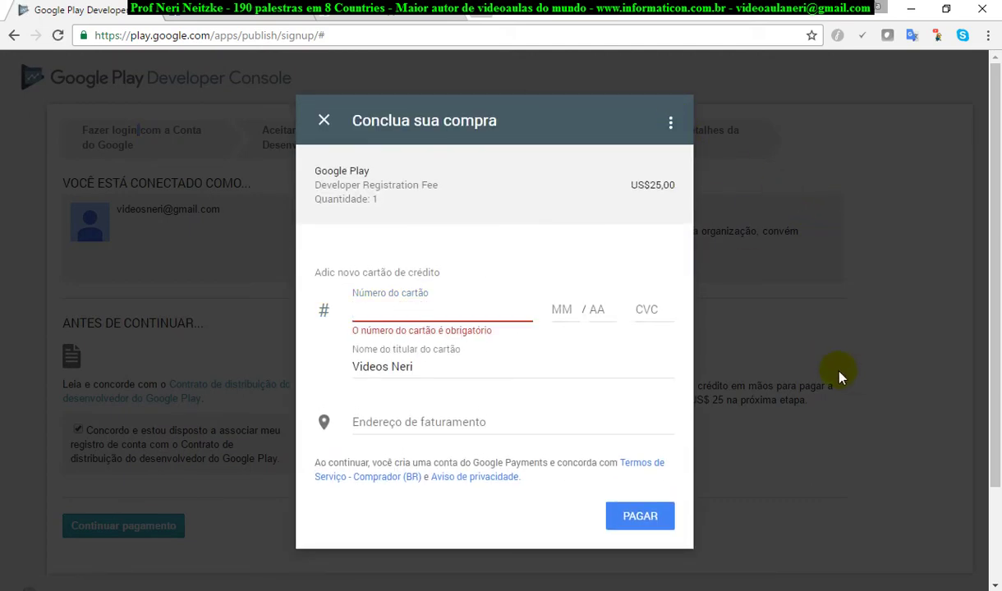
pyautogui.click(696, 326)
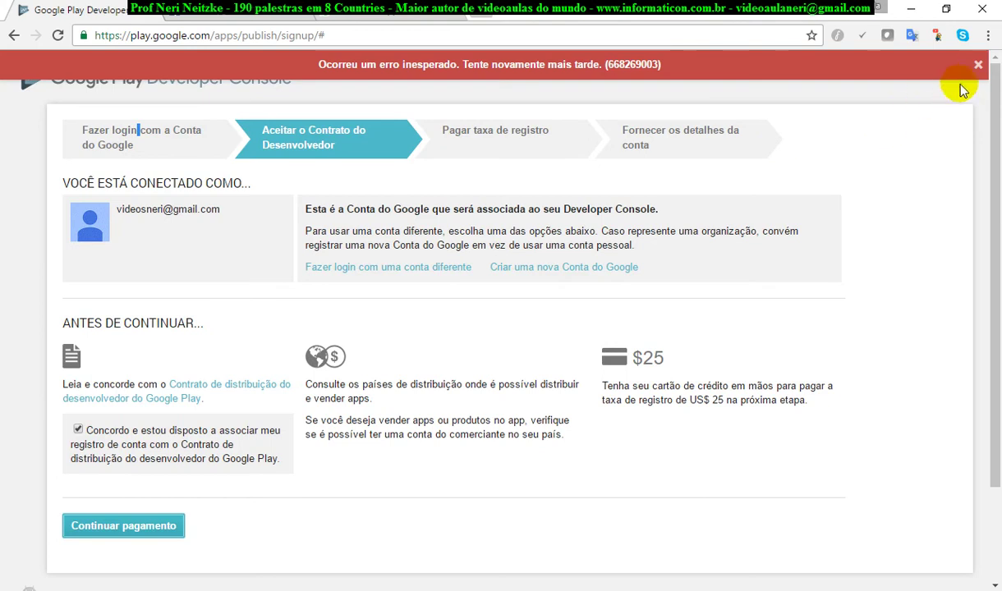
# Dismiss the red unexpected-error banner and choose to sign in with a different account.
pyautogui.click(977, 64)
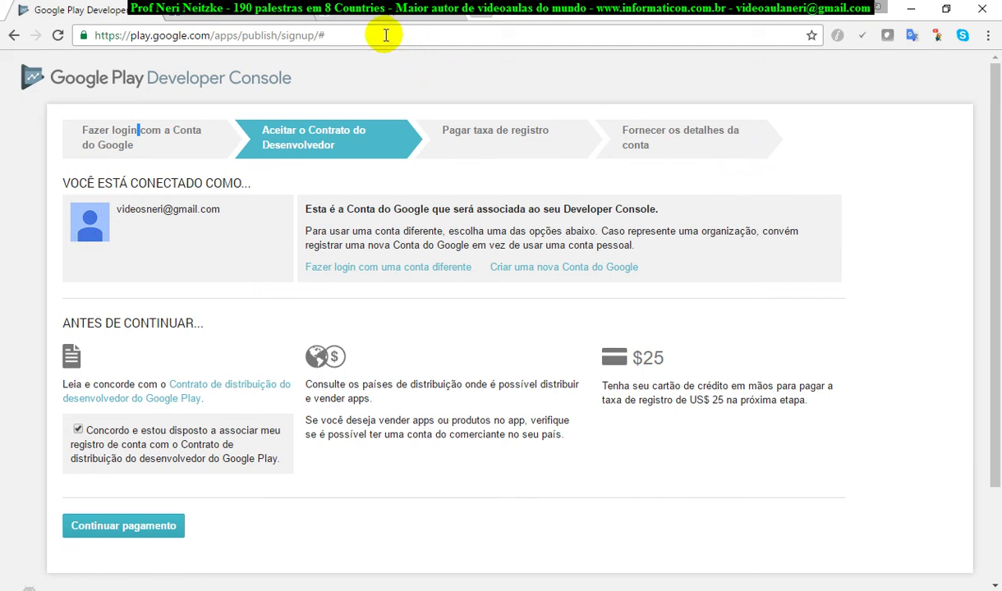
pyautogui.scroll(-2, 838, 427)
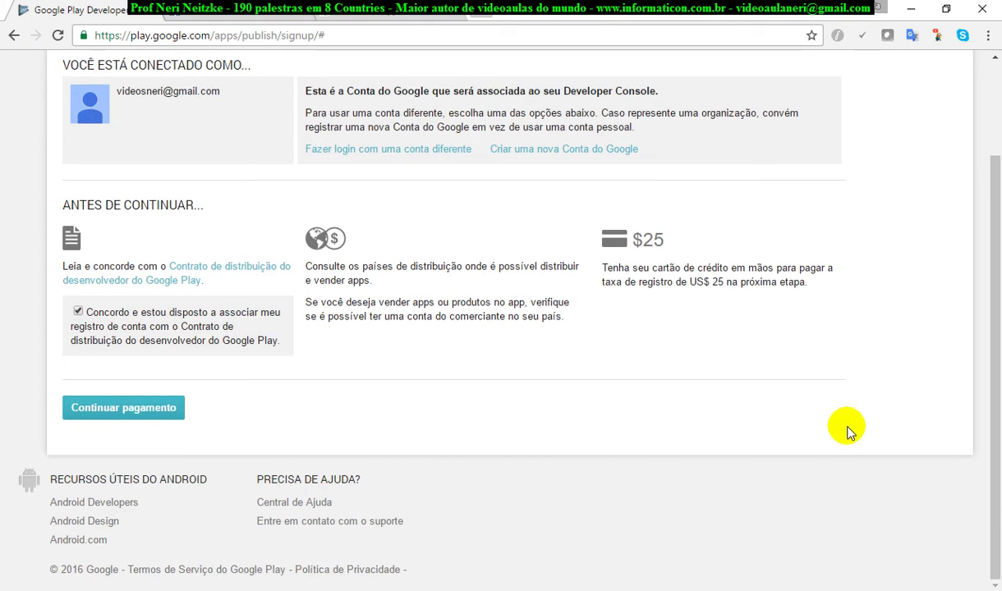
pyautogui.scroll(2, 996, 382)
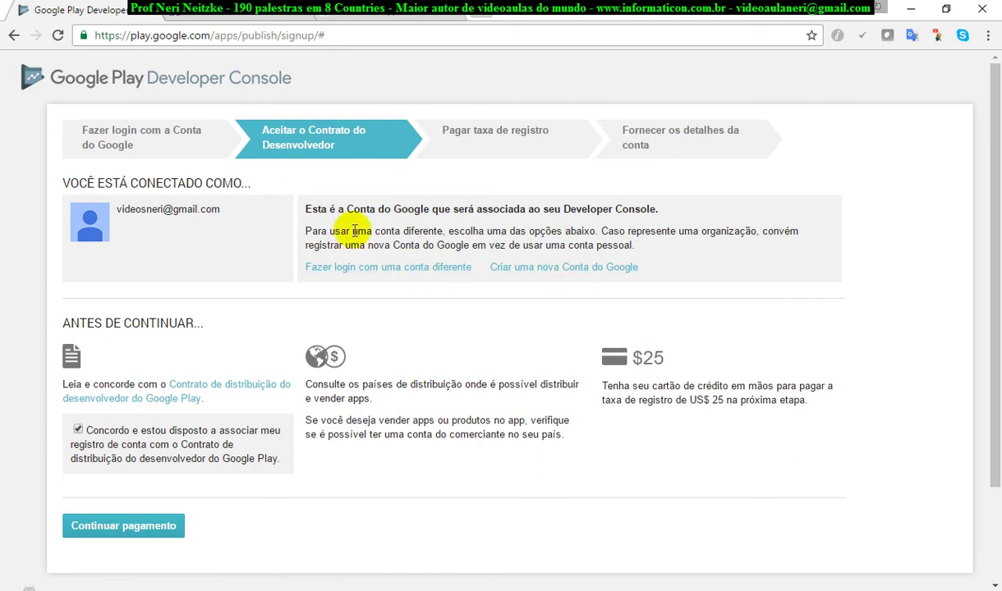
pyautogui.click(413, 268)
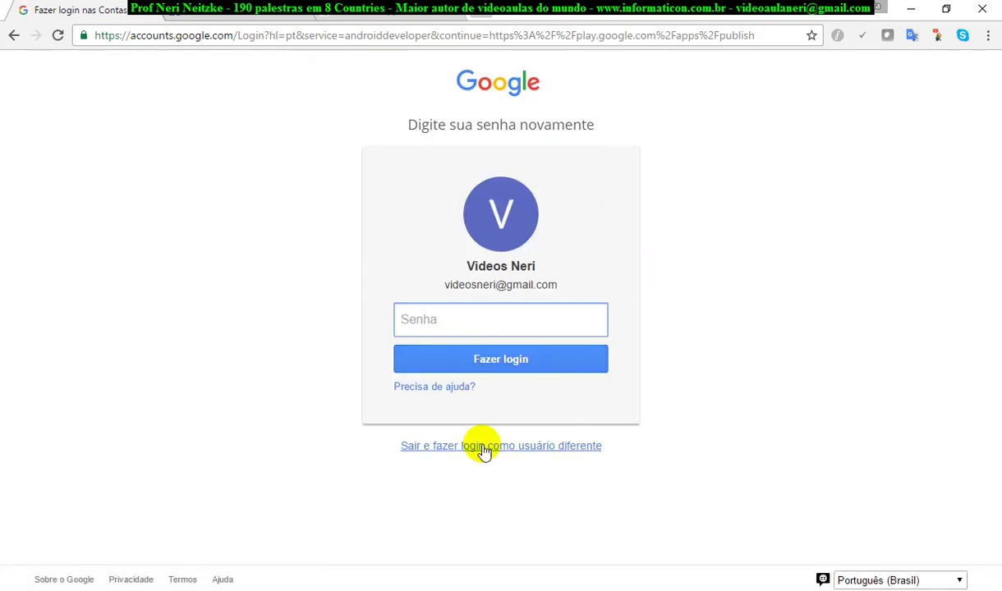
# Sign out and sign back in with the other account's e-mail and password.
pyautogui.click(483, 447)
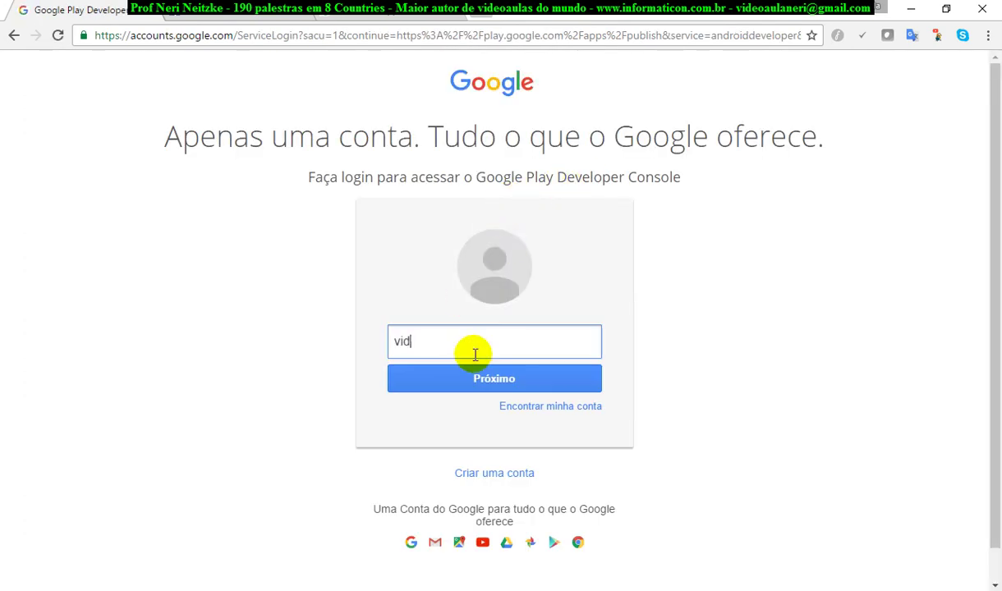
pyautogui.click(475, 354)
pyautogui.write('videoaulaneri')
pyautogui.press('Return')
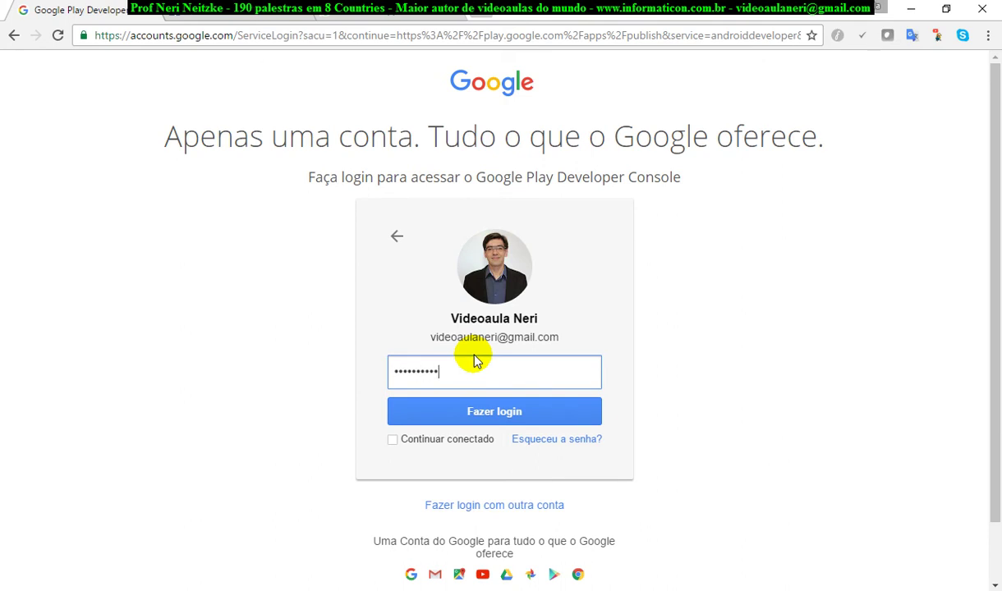
pyautogui.press('Return')
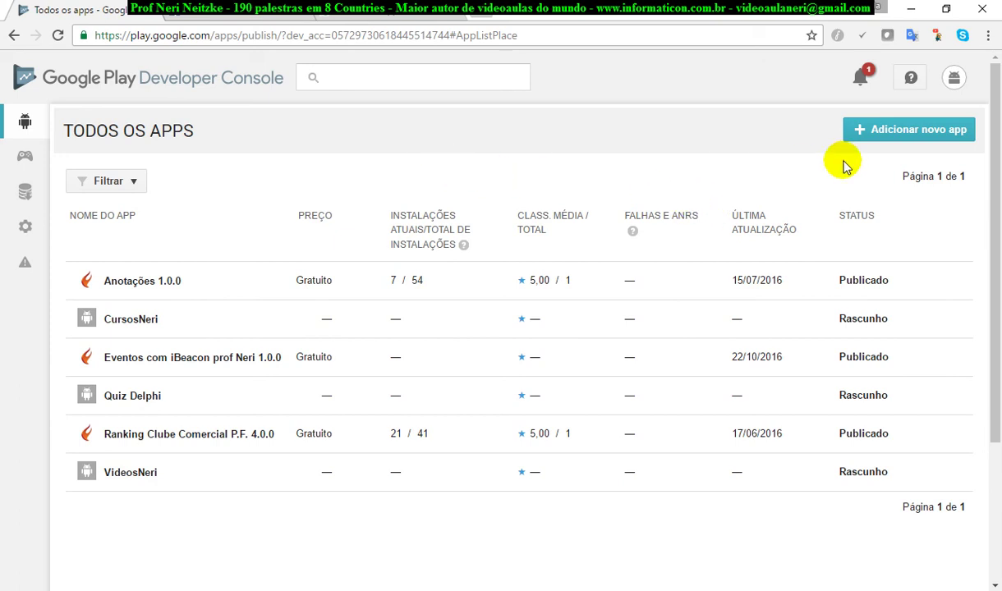
# Start a new app titled 'Curso Deploy prof Neri', copied from RAD Studio's HeaderLabel Text.
pyautogui.click(919, 137)
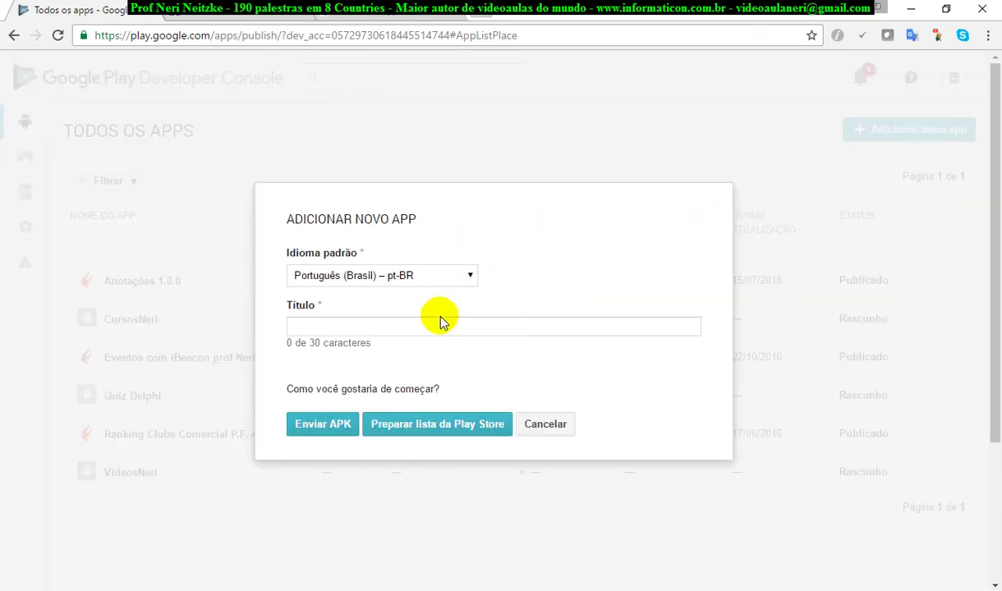
pyautogui.click(665, 588)
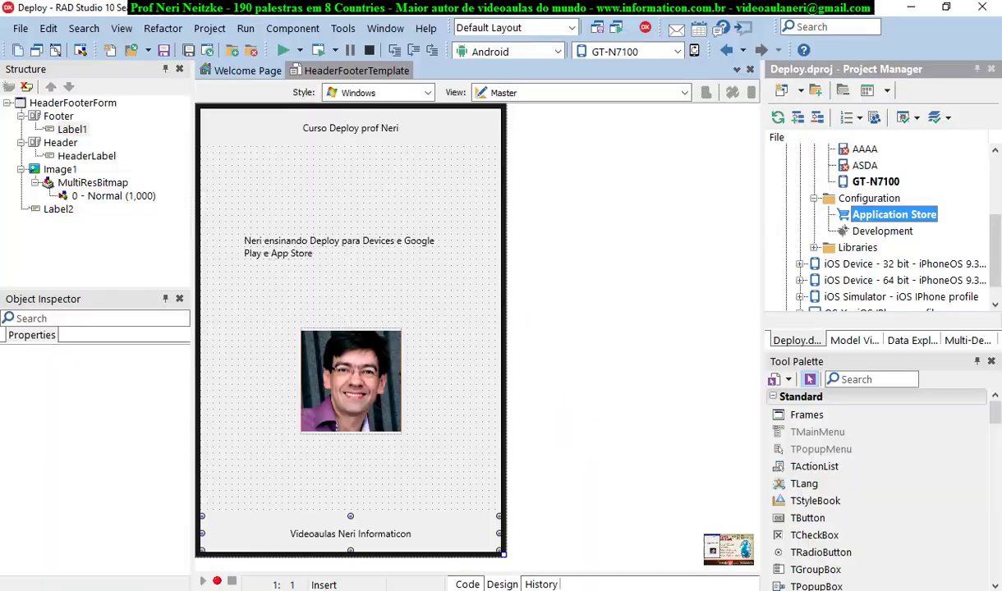
pyautogui.click(371, 130)
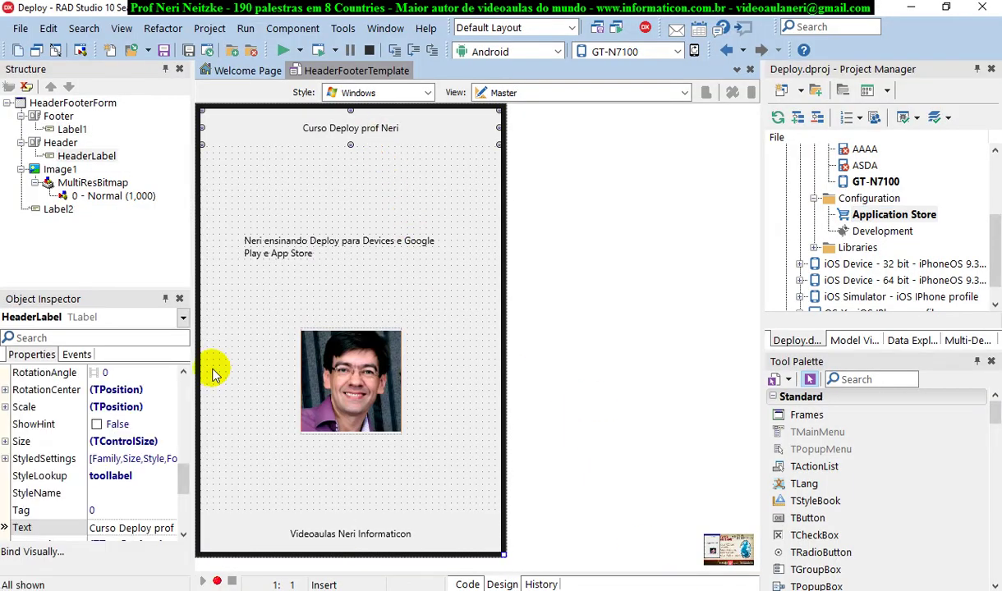
pyautogui.click(156, 527)
pyautogui.hotkey('ctrl', 'c')
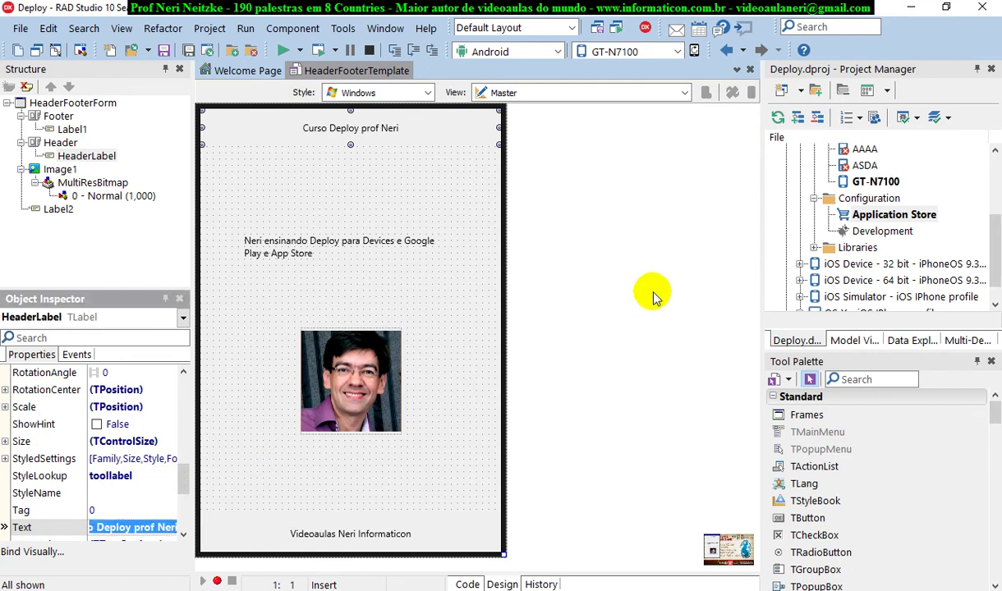
pyautogui.hotkey('alt', 'Tab')
pyautogui.click(379, 329)
pyautogui.hotkey('ctrl', 'v')
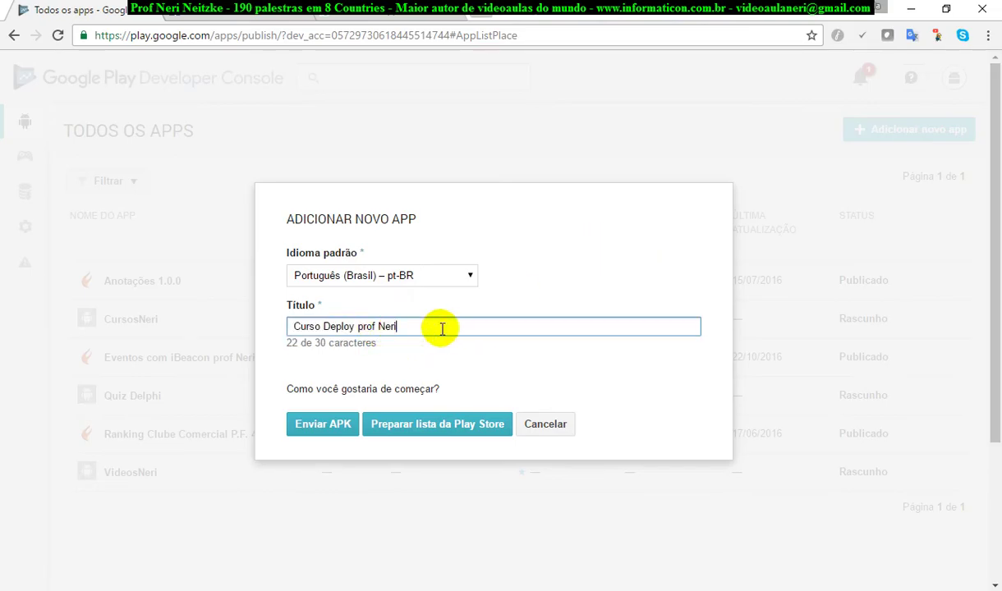
pyautogui.click(297, 327)
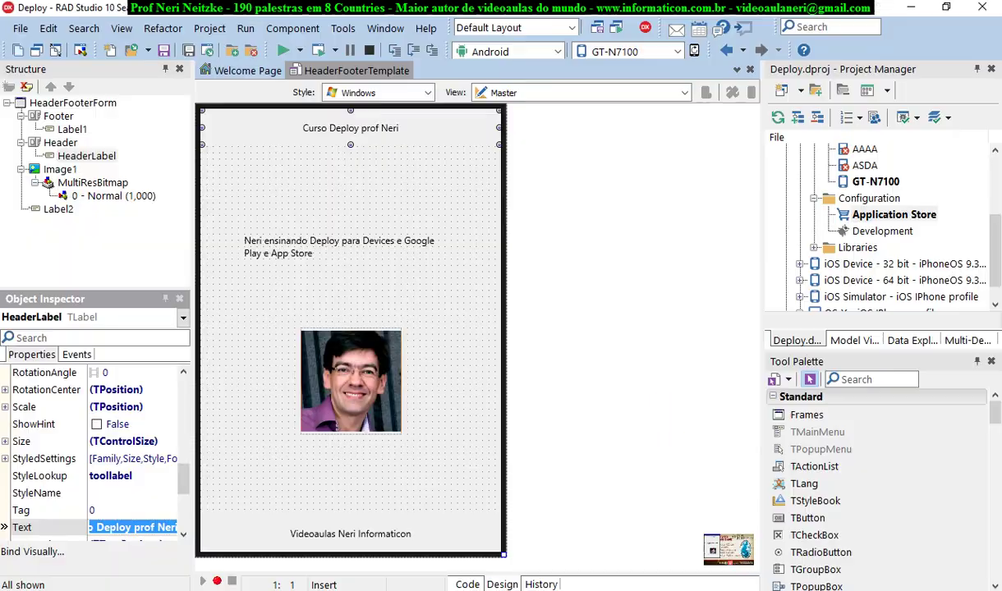
# Open the Deploy project's folder in File Explorer from RAD Studio's Project Manager.
pyautogui.click(706, 582)
pyautogui.moveTo(994, 237); pyautogui.dragTo(995, 184)
pyautogui.click(813, 168)
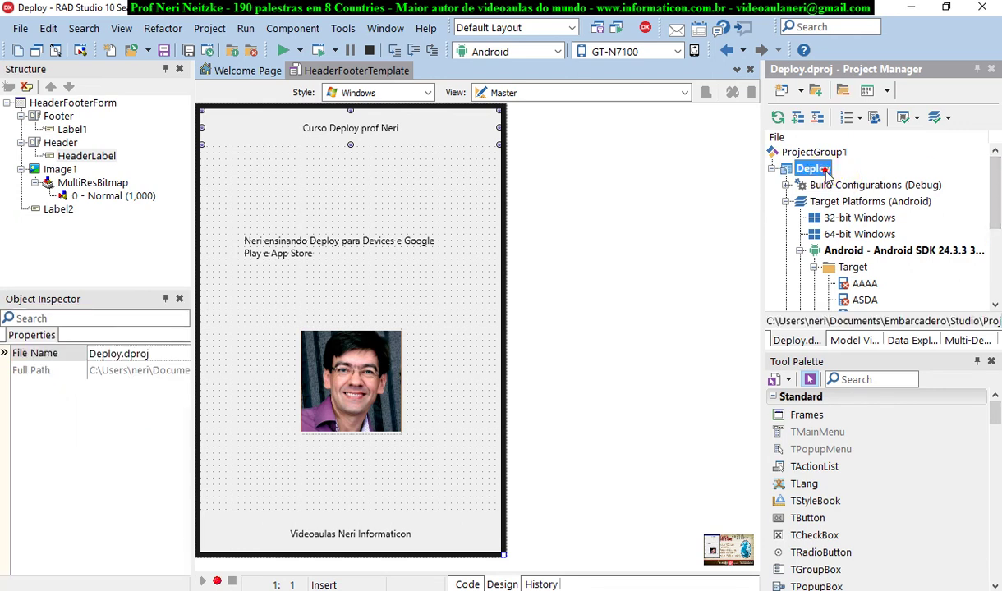
pyautogui.rightClick(828, 171)
pyautogui.click(832, 161)
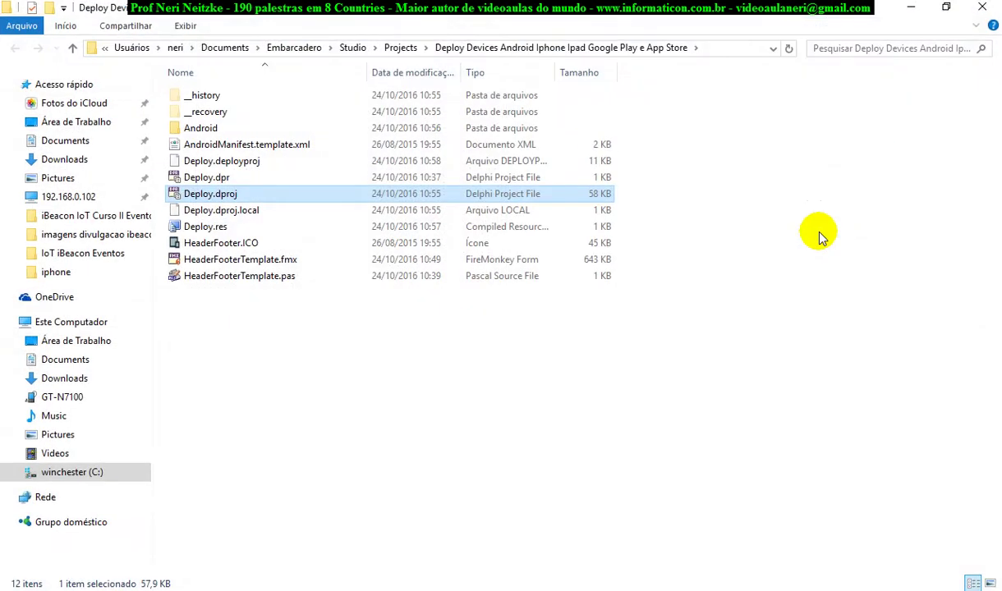
# Navigate into Android\Debug\Deploy\bin and select Deploy.apk.
pyautogui.doubleClick(204, 127)
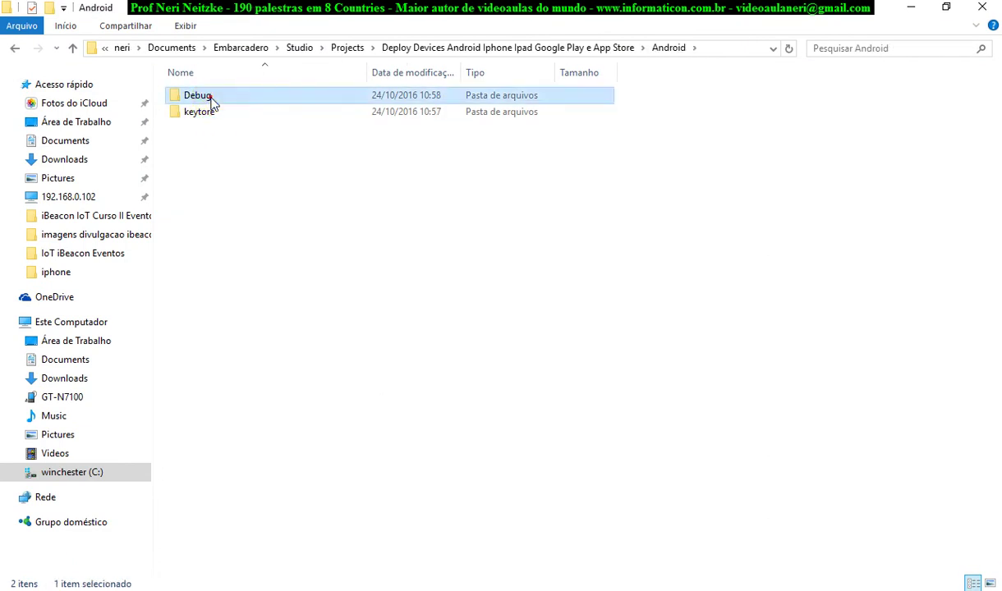
pyautogui.doubleClick(208, 96)
pyautogui.doubleClick(215, 95)
pyautogui.doubleClick(214, 111)
pyautogui.click(239, 99)
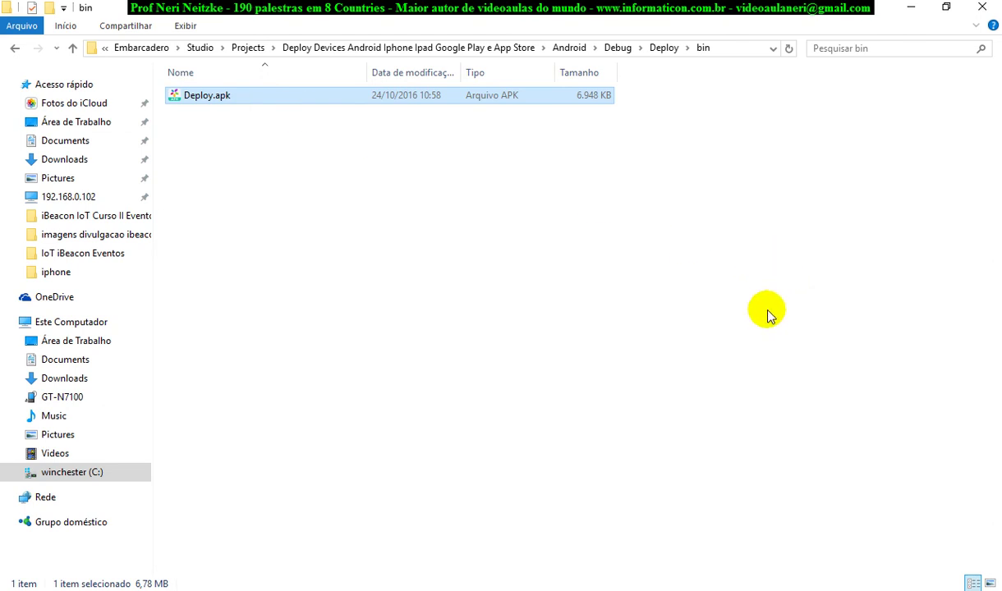
# Build the Deploy project for Android from RAD Studio's Project Manager.
pyautogui.click(743, 564)
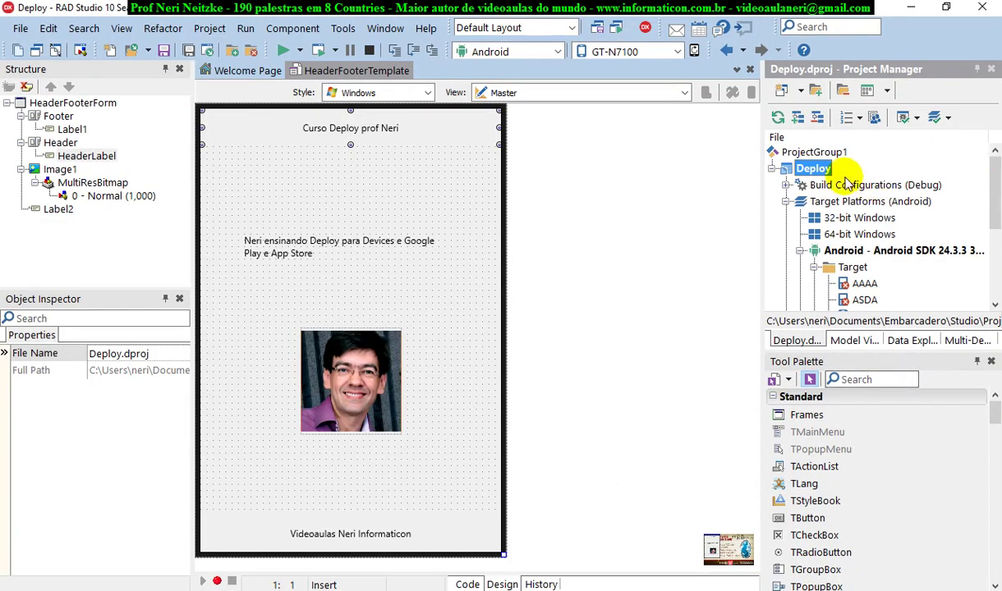
pyautogui.rightClick(818, 169)
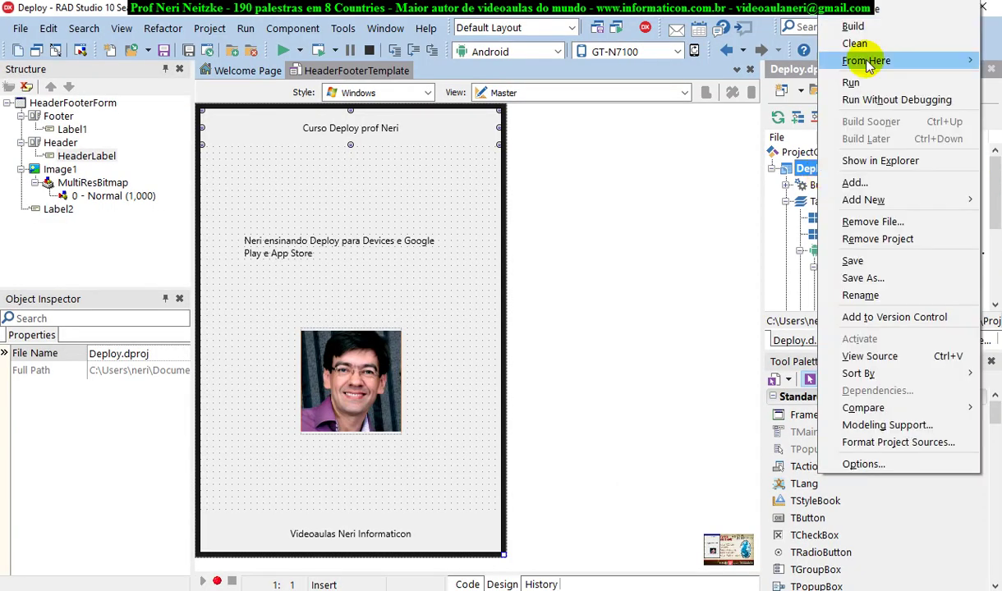
pyautogui.click(854, 26)
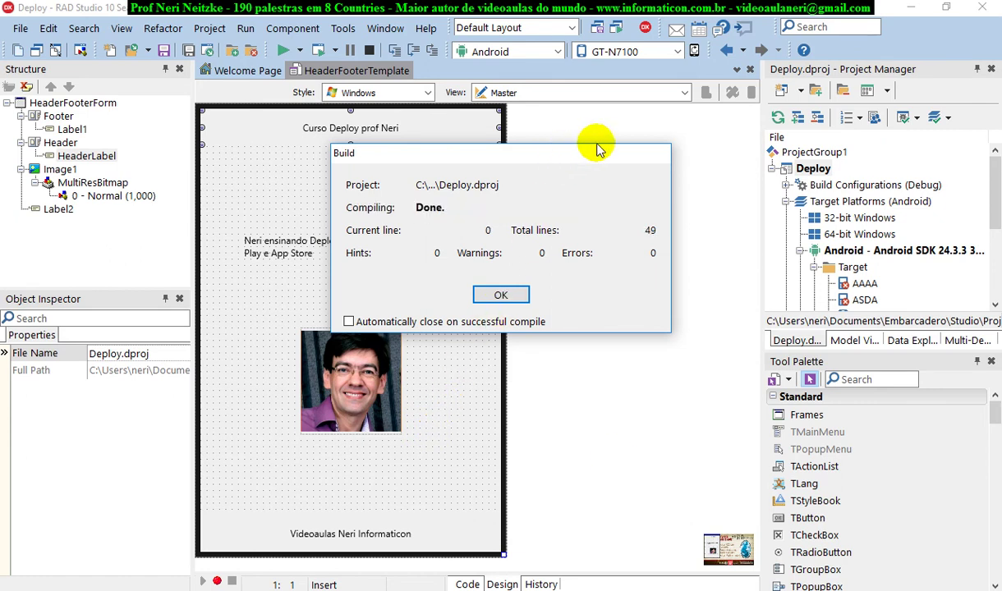
# Dismiss the finished build report and show the Deploy project folder in Explorer.
pyautogui.click(503, 294)
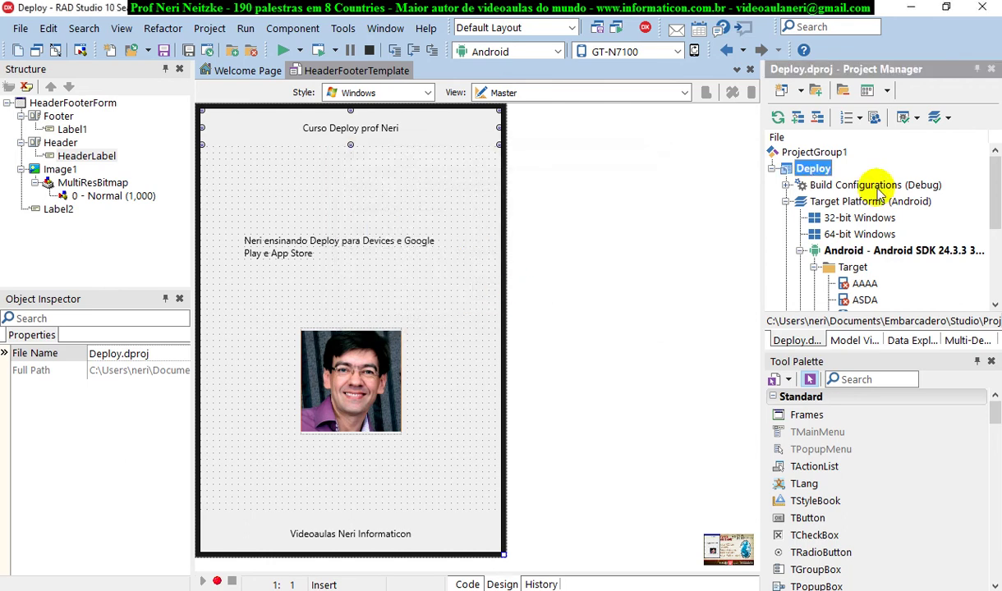
pyautogui.rightClick(824, 172)
pyautogui.click(892, 160)
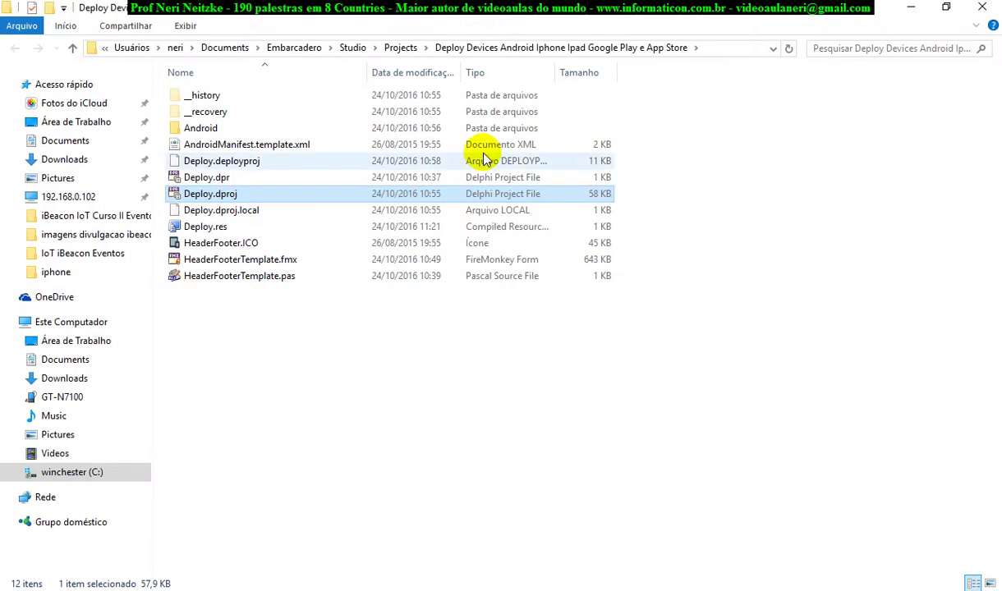
# Locate Deploy.apk in Android\Debug\Deploy\bin, then minimize File Explorer to return to RAD Studio.
pyautogui.doubleClick(200, 128)
pyautogui.doubleClick(197, 95)
pyautogui.doubleClick(197, 96)
pyautogui.doubleClick(214, 112)
pyautogui.click(218, 100)
pyautogui.click(219, 100)
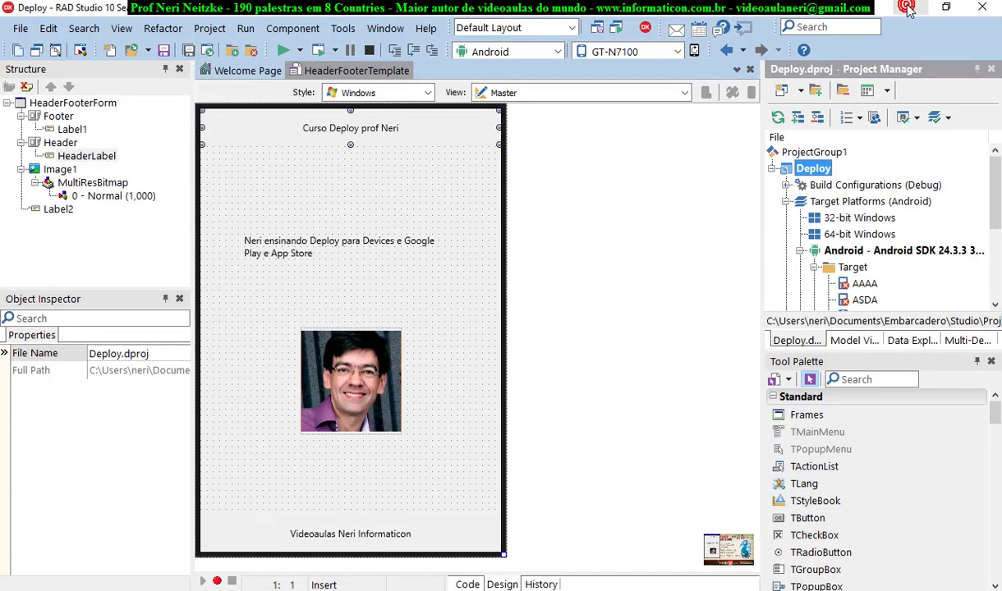
pyautogui.click(909, 10)
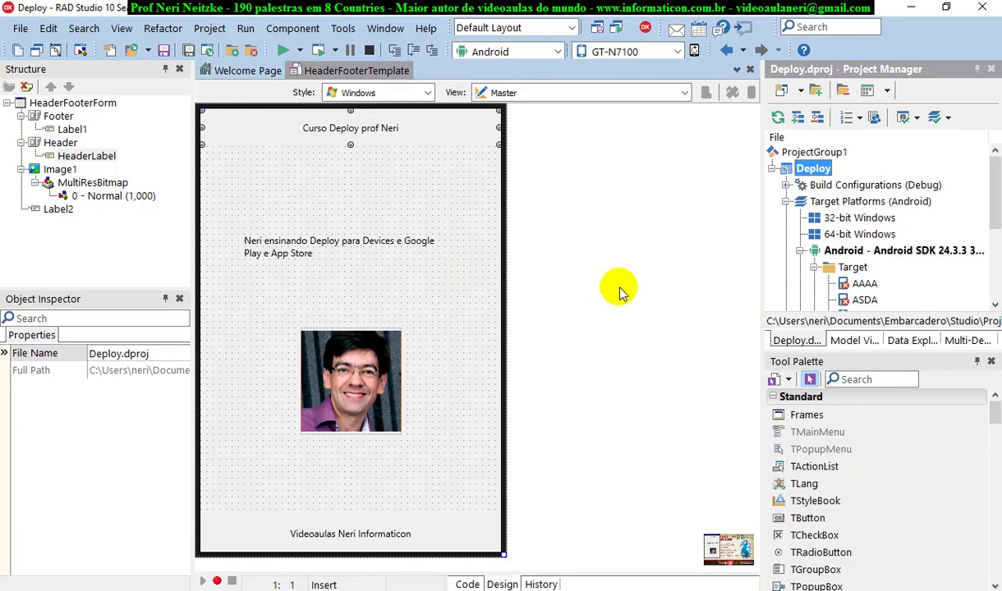
# Create the 'Curso Deploy prof Neri' app and browse for its first production APK.
pyautogui.hotkey('alt', 'Tab')
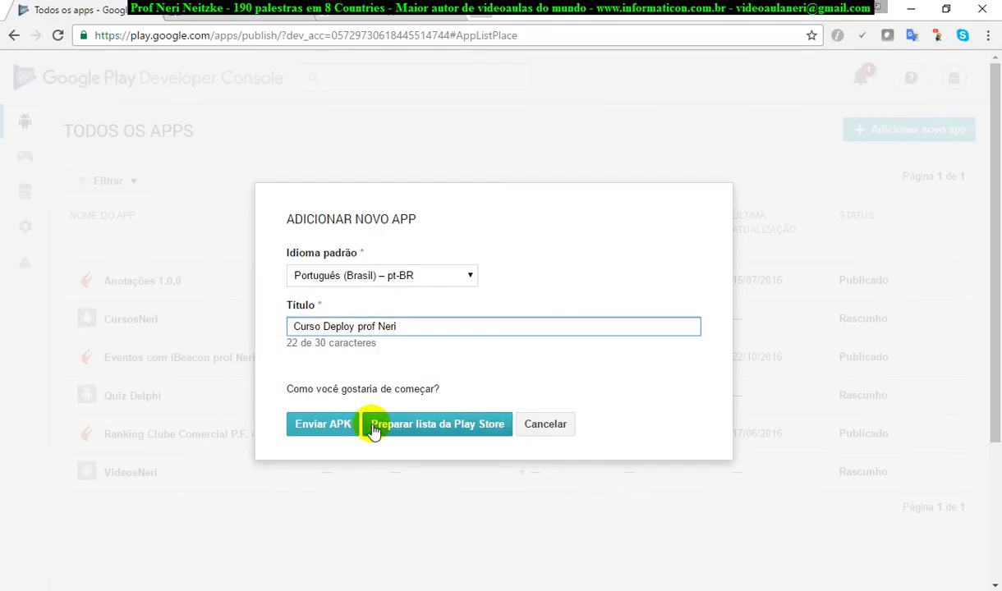
pyautogui.click(326, 427)
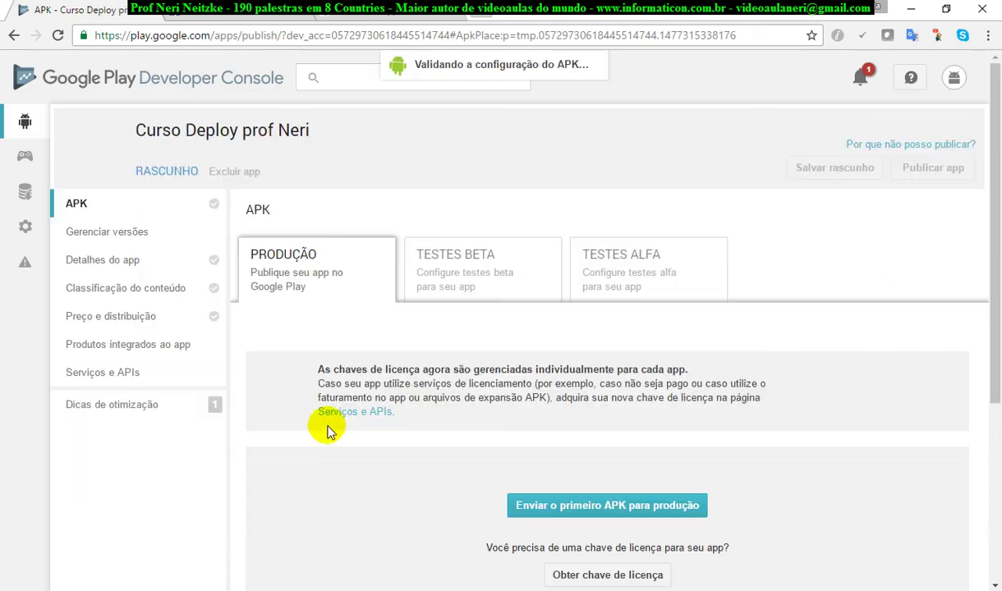
pyautogui.moveTo(987, 309); pyautogui.dragTo(986, 410)
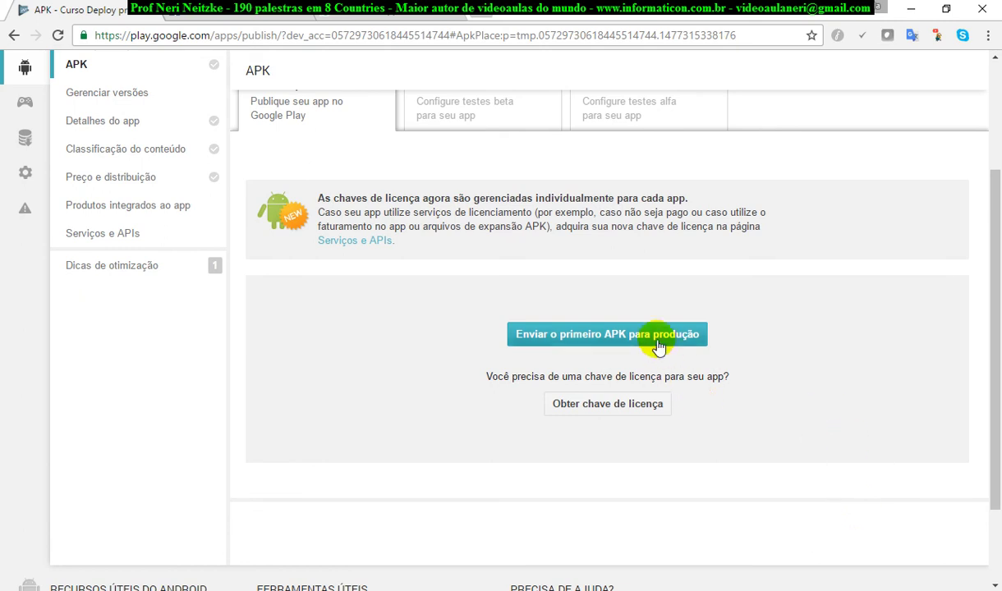
pyautogui.click(616, 333)
pyautogui.click(499, 326)
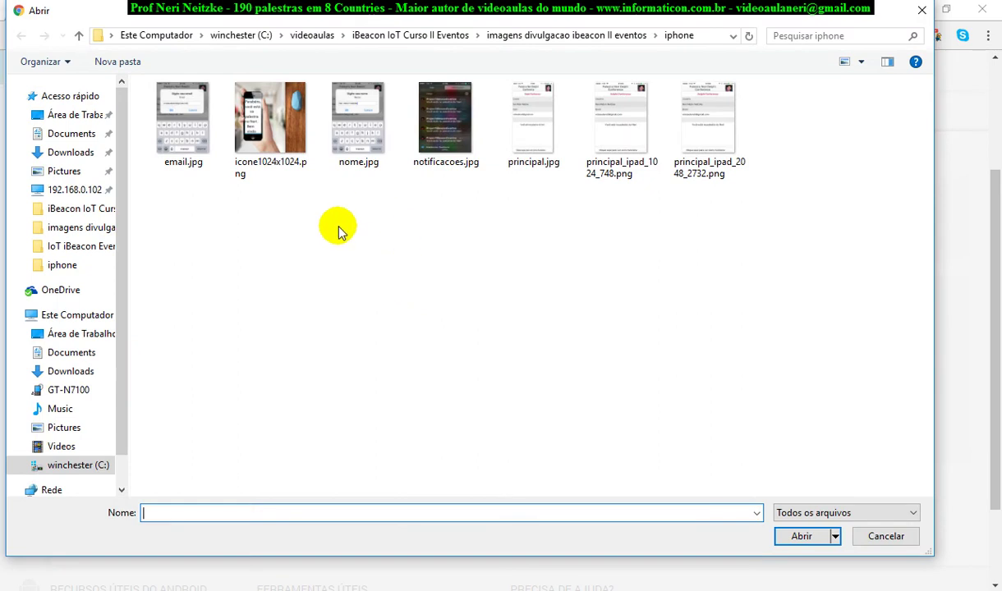
# Upload Deploy.apk from Documents\Embarcadero\Studio\Projects\...\Android\Debug\Deploy\bin as the production APK.
pyautogui.click(82, 134)
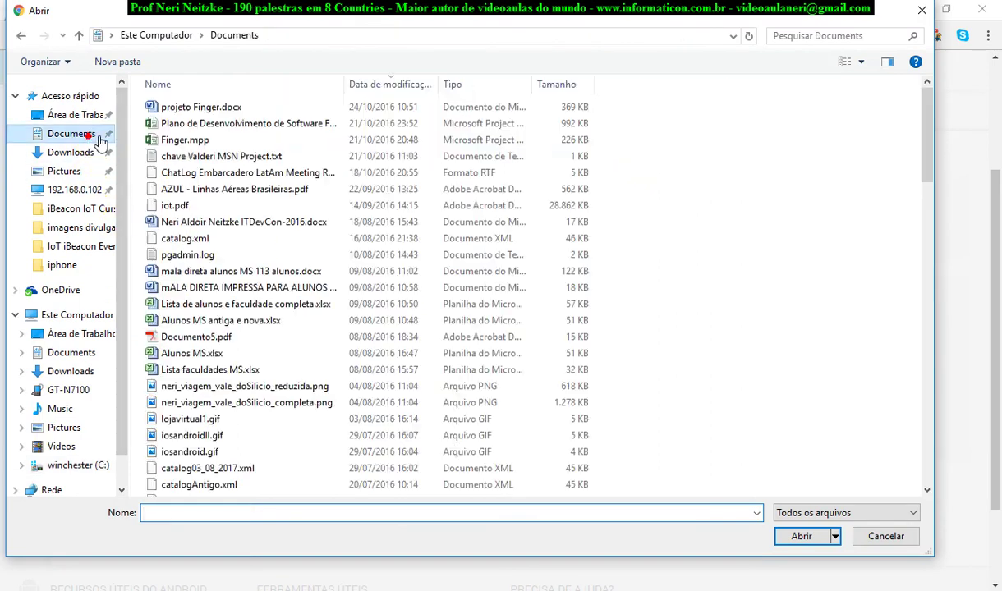
pyautogui.moveTo(928, 184); pyautogui.dragTo(935, 473)
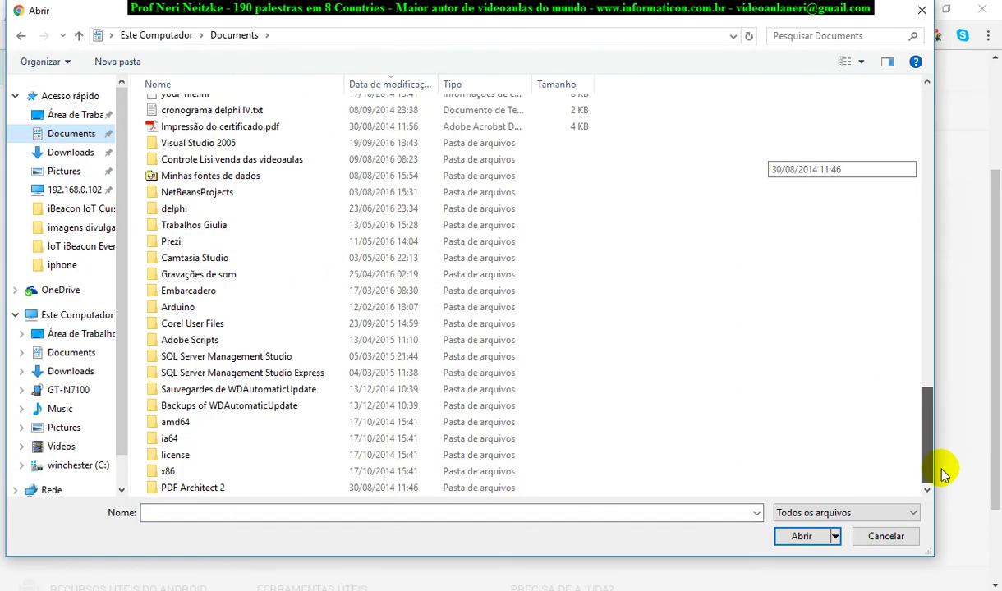
pyautogui.doubleClick(204, 293)
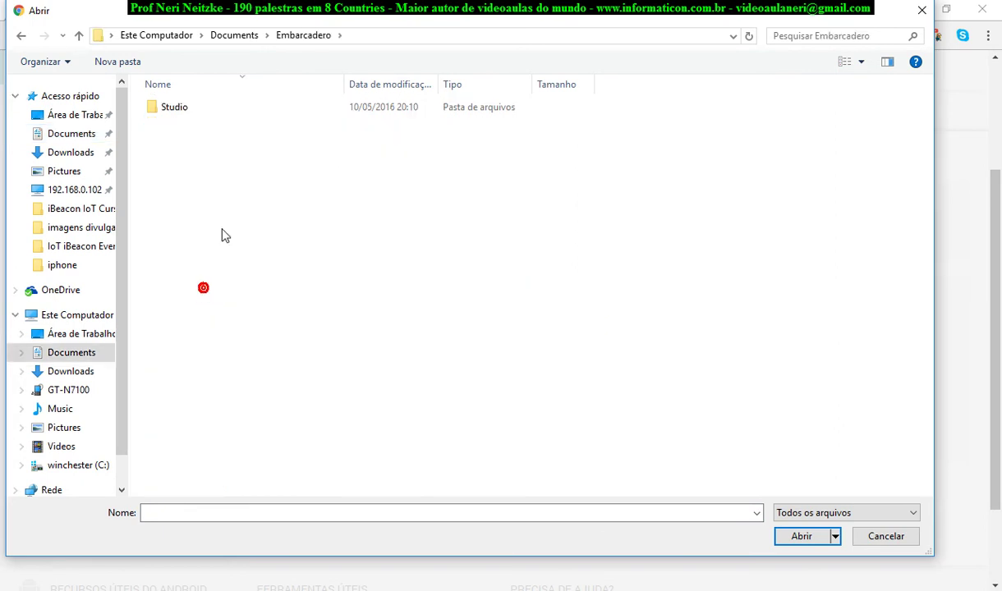
pyautogui.doubleClick(182, 107)
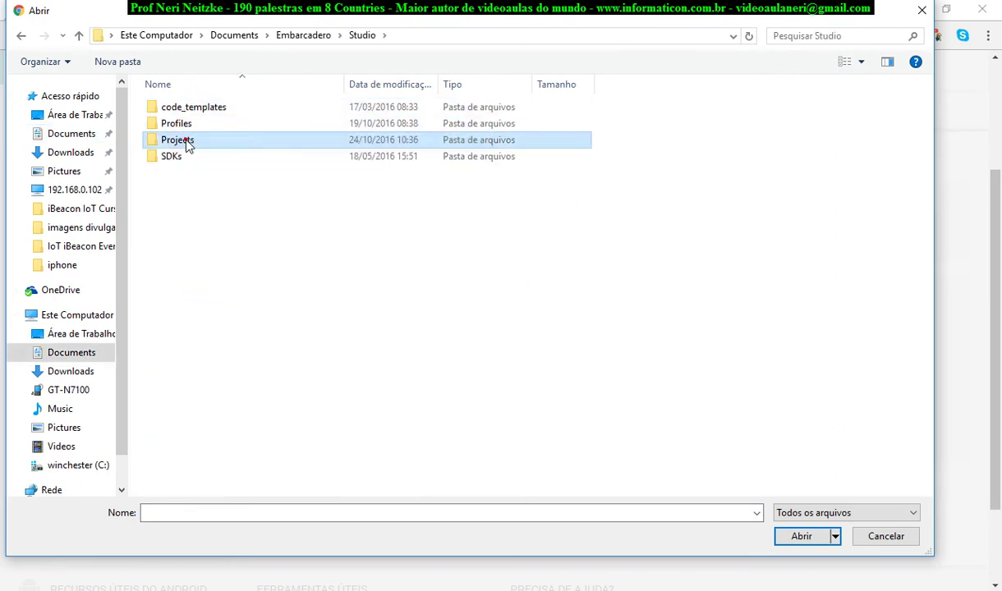
pyautogui.doubleClick(186, 140)
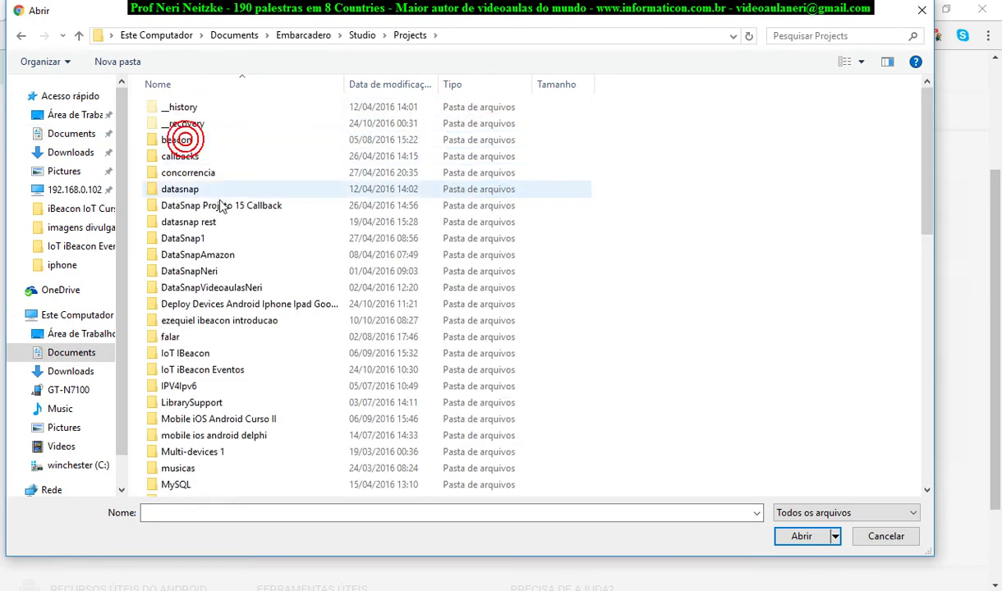
pyautogui.doubleClick(218, 305)
pyautogui.doubleClick(354, 152)
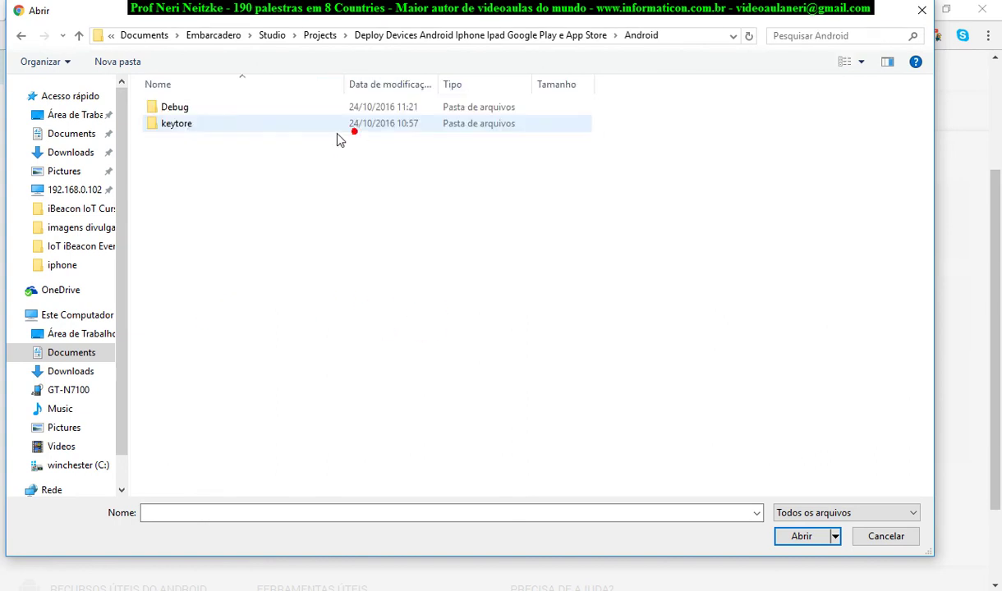
pyautogui.doubleClick(179, 108)
pyautogui.doubleClick(179, 108)
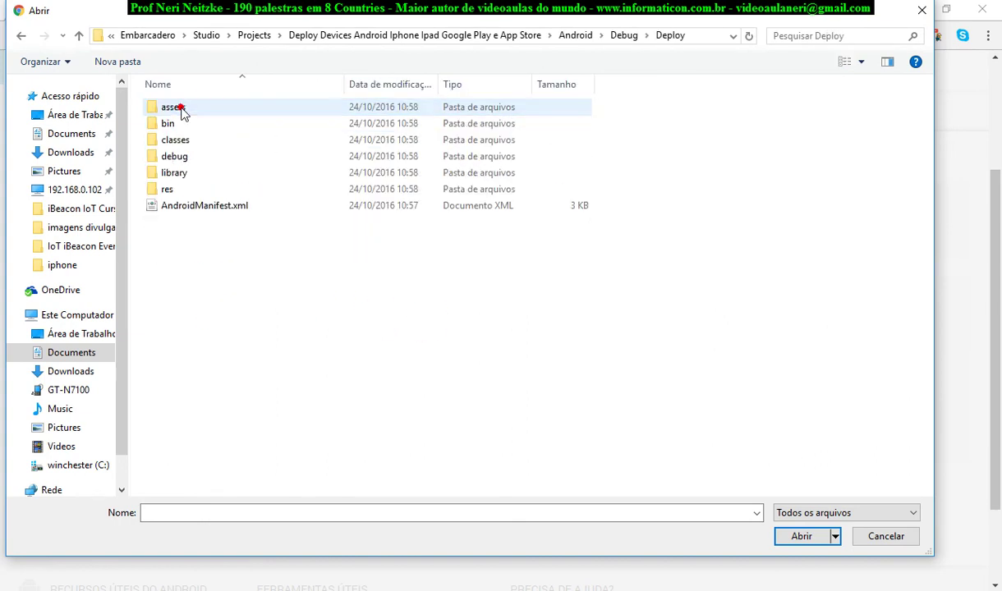
pyautogui.doubleClick(173, 123)
pyautogui.doubleClick(186, 110)
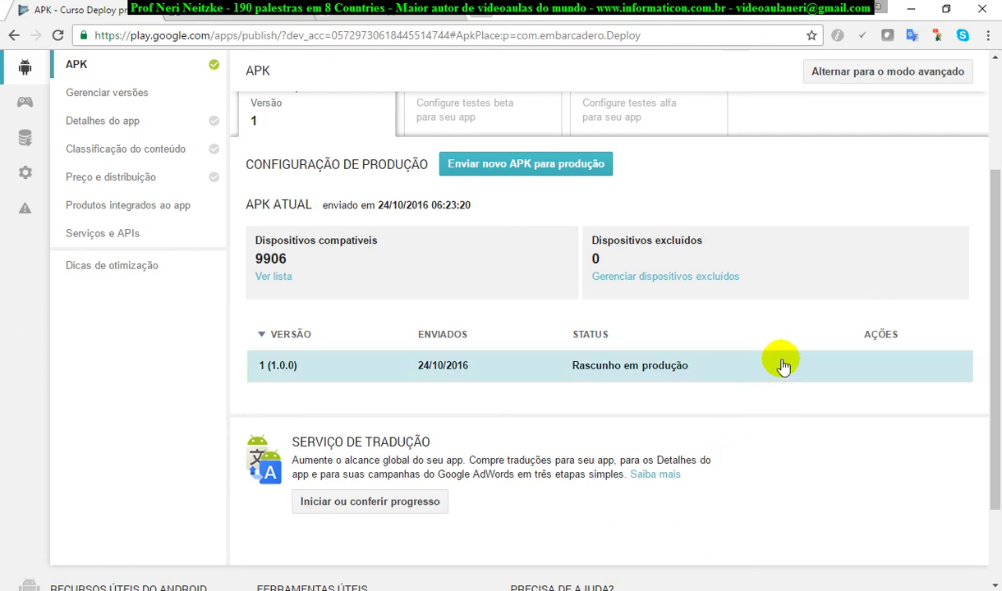
pyautogui.scroll(3, 780, 362)
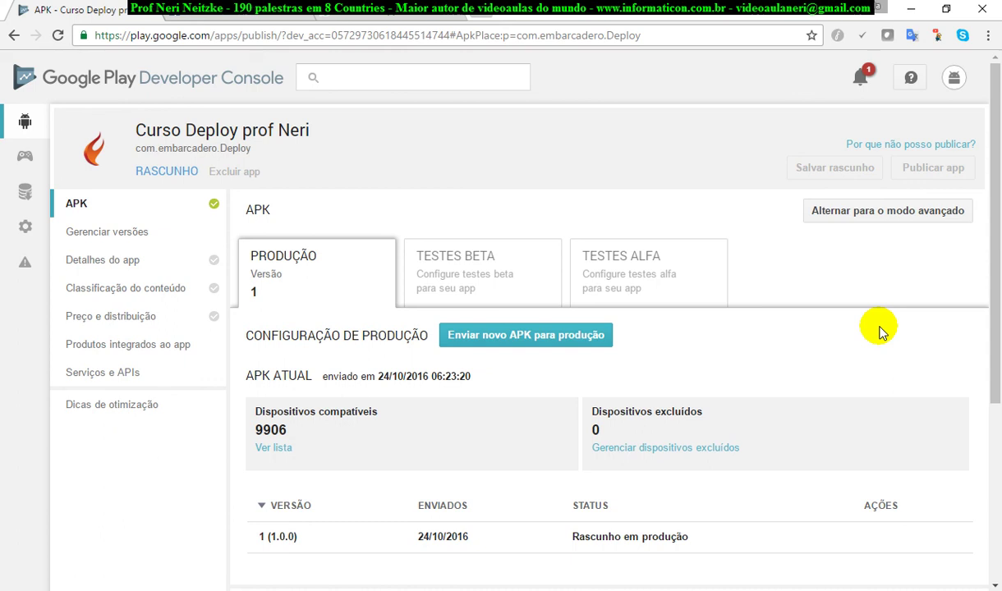
pyautogui.scroll(-4, 838, 335)
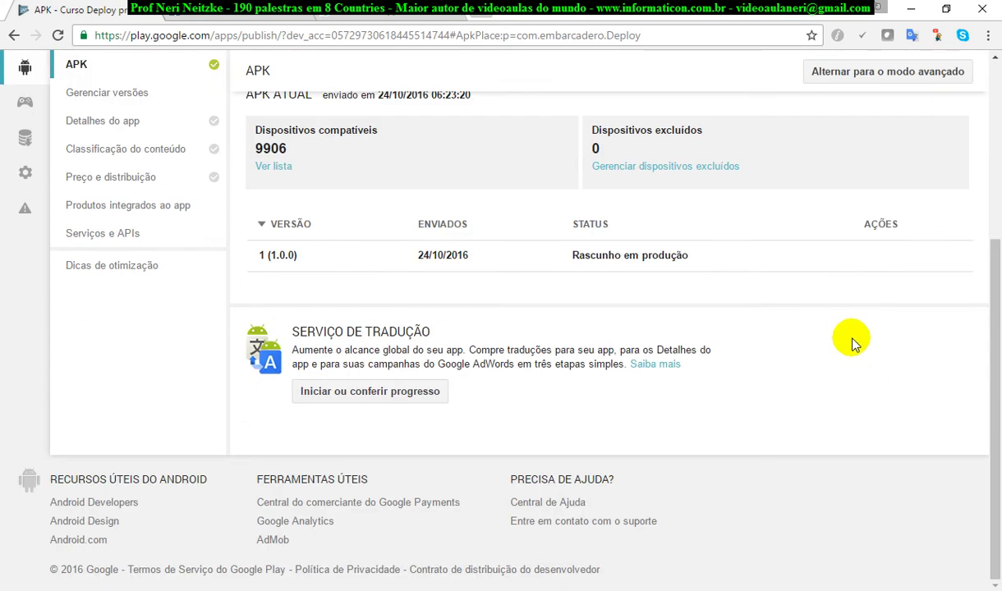
pyautogui.scroll(4, 857, 365)
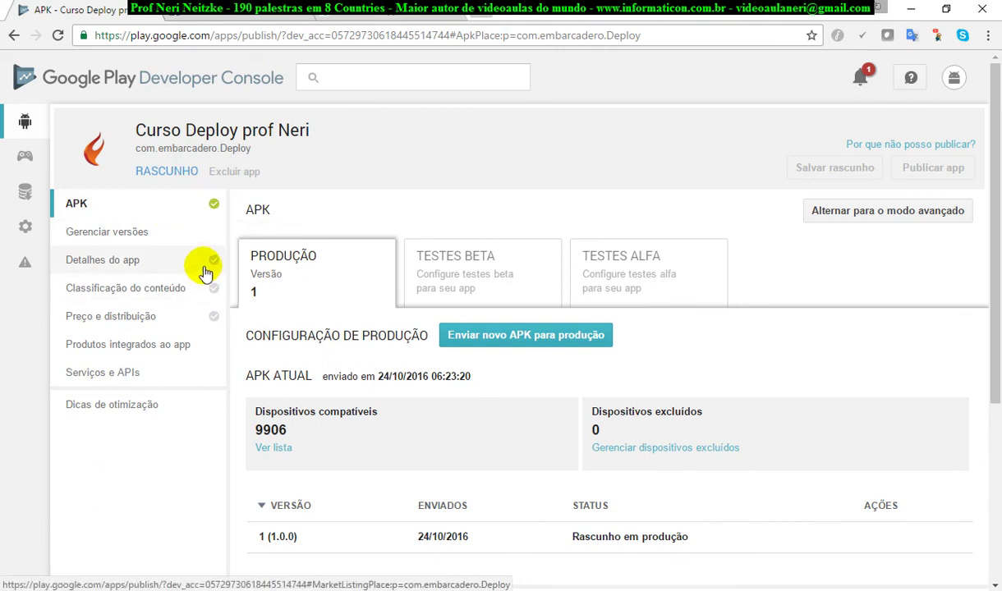
pyautogui.click(894, 153)
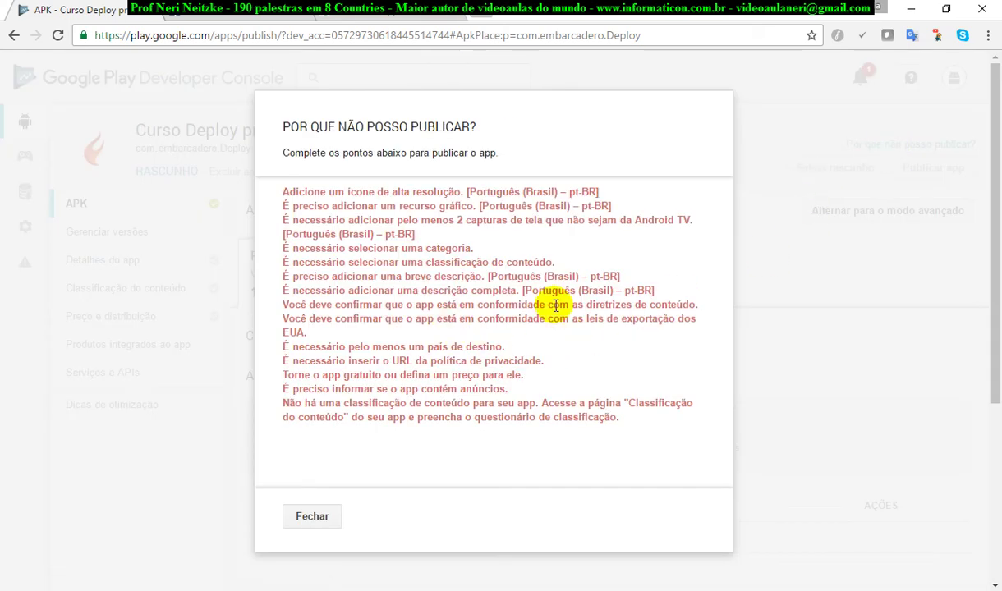
pyautogui.moveTo(283, 192); pyautogui.dragTo(675, 425)
pyautogui.click(572, 429)
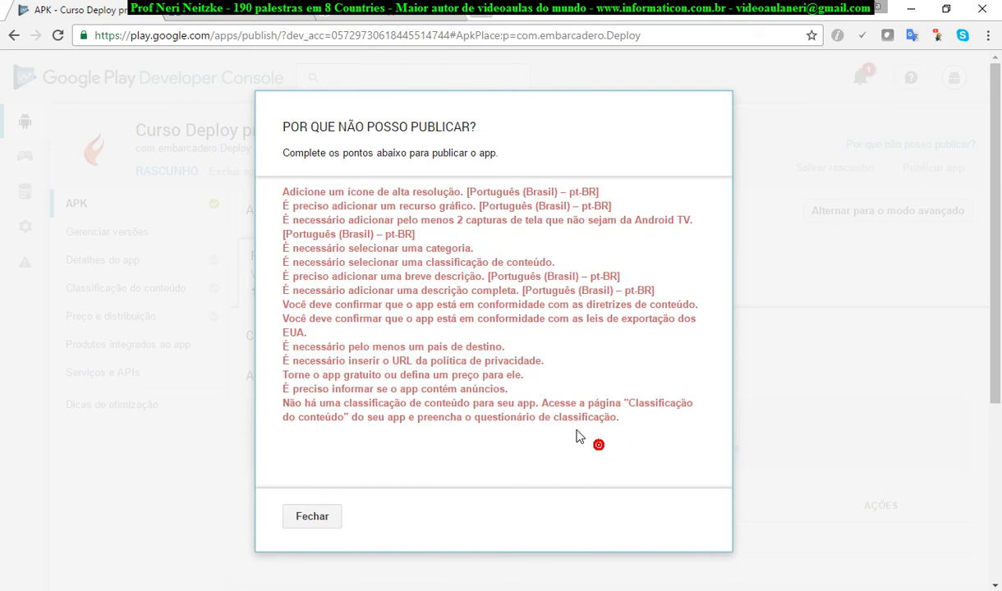
pyautogui.click(328, 517)
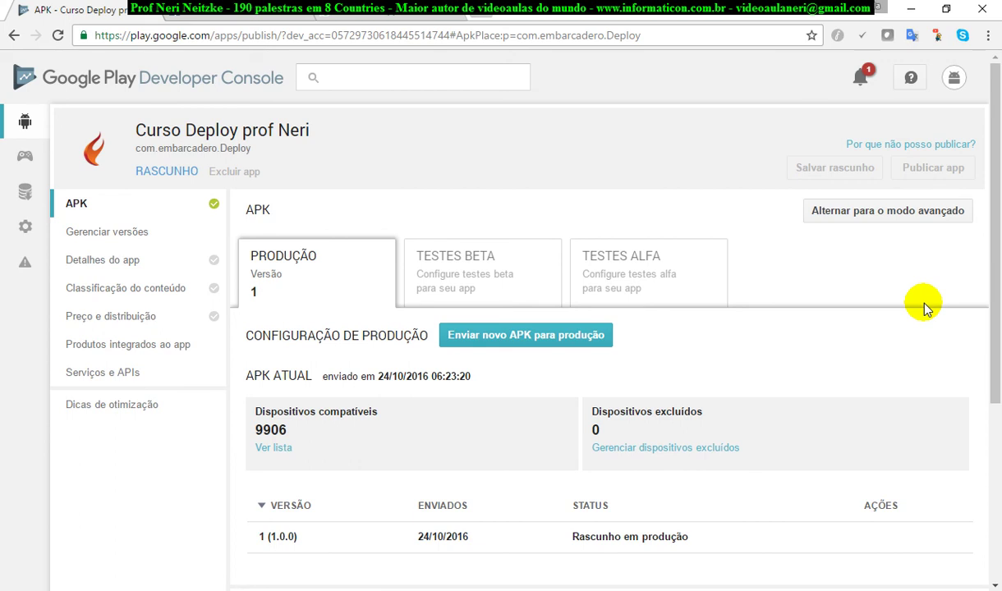
pyautogui.scroll(-3, 907, 279)
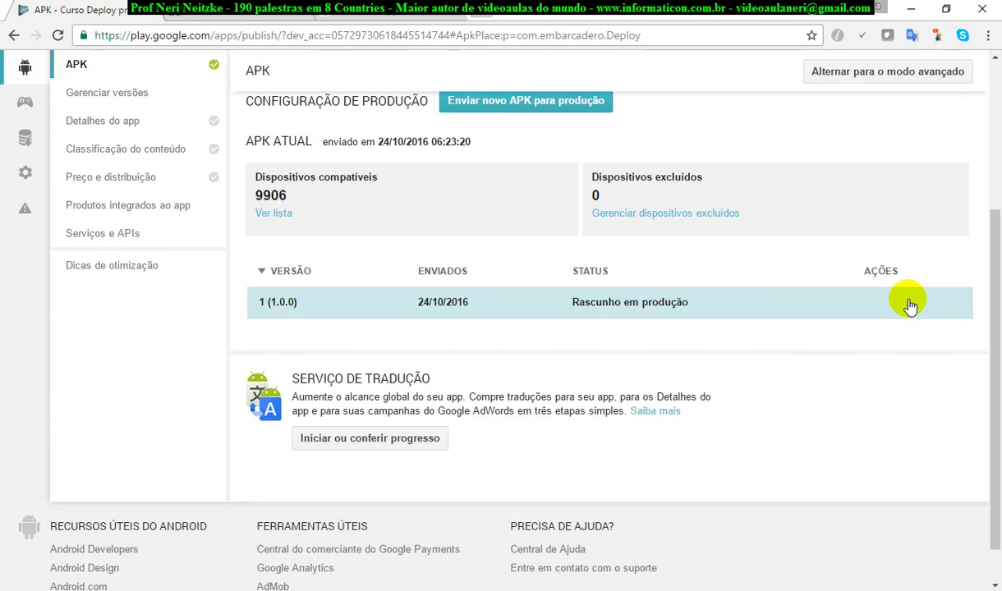
pyautogui.scroll(3, 908, 300)
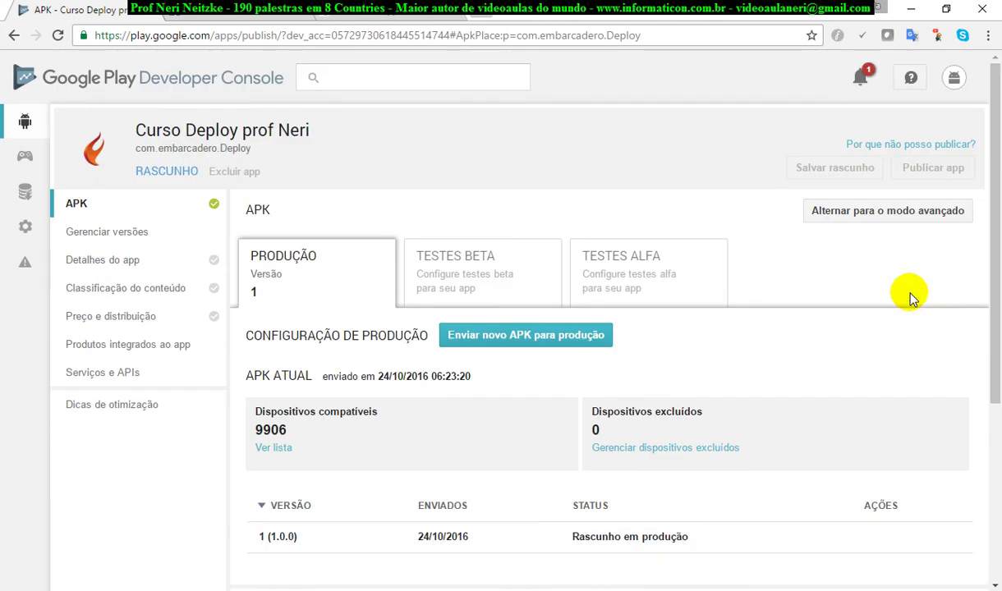
# Open the app's Detalhes do app page and copy Label2's Text in RAD Studio.
pyautogui.click(136, 261)
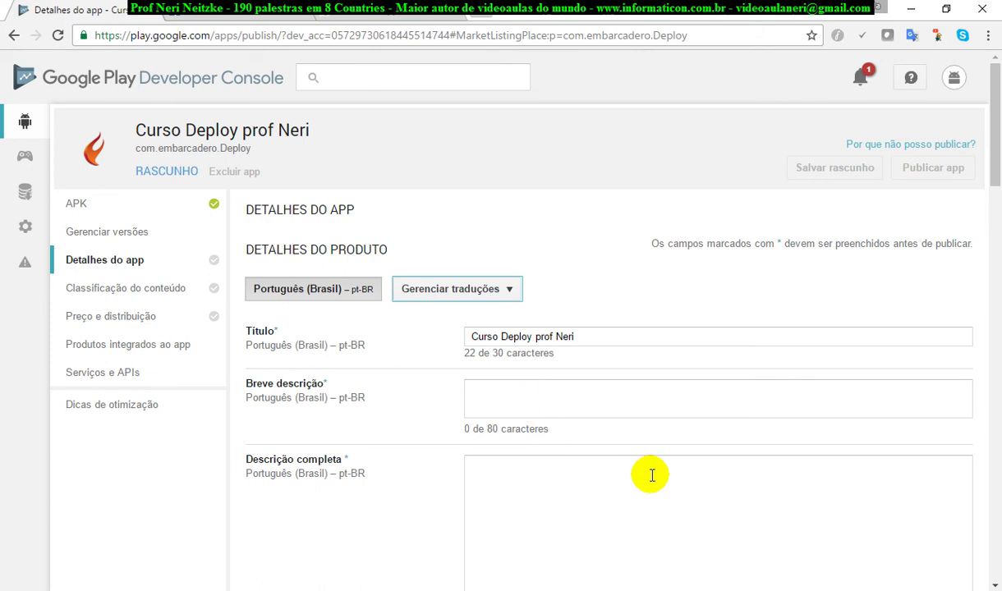
pyautogui.hotkey('alt', 'Tab')
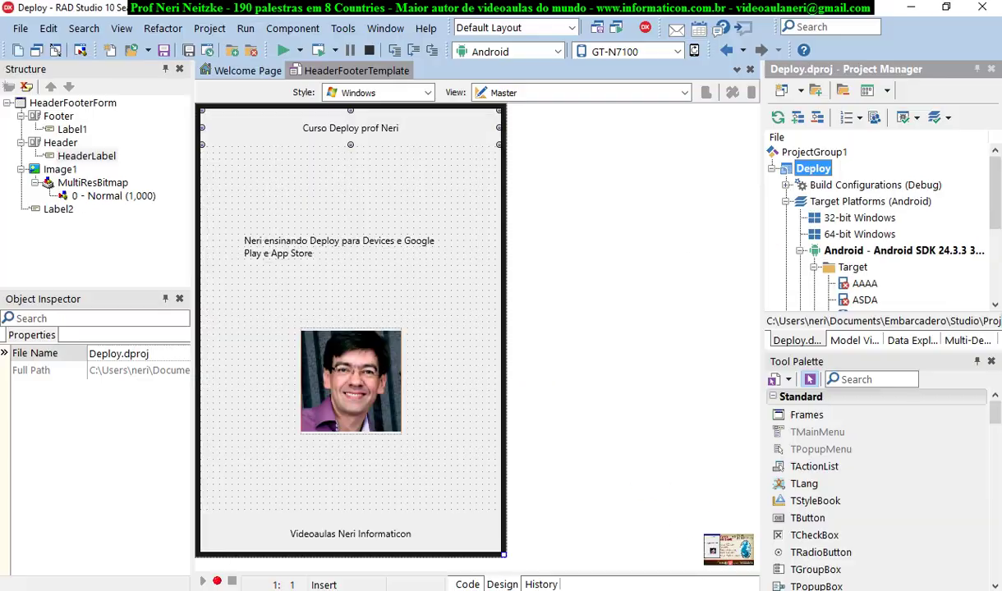
pyautogui.click(306, 253)
pyautogui.moveTo(179, 398); pyautogui.dragTo(180, 497)
pyautogui.click(143, 443)
pyautogui.hotkey('ctrl', 'c')
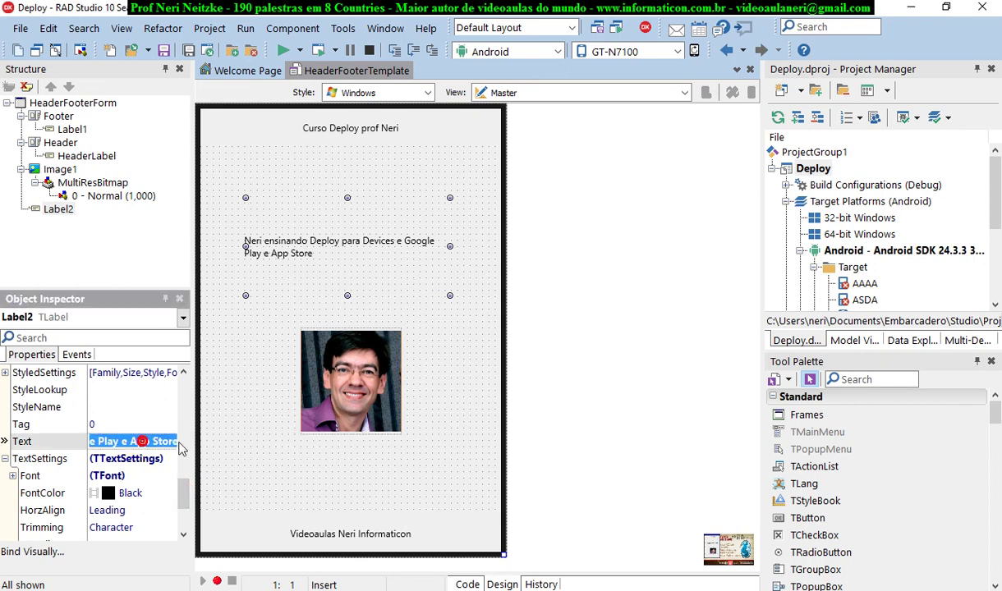
# Paste the copied sentence into the Breve descrição field.
pyautogui.hotkey('alt', 'Tab')
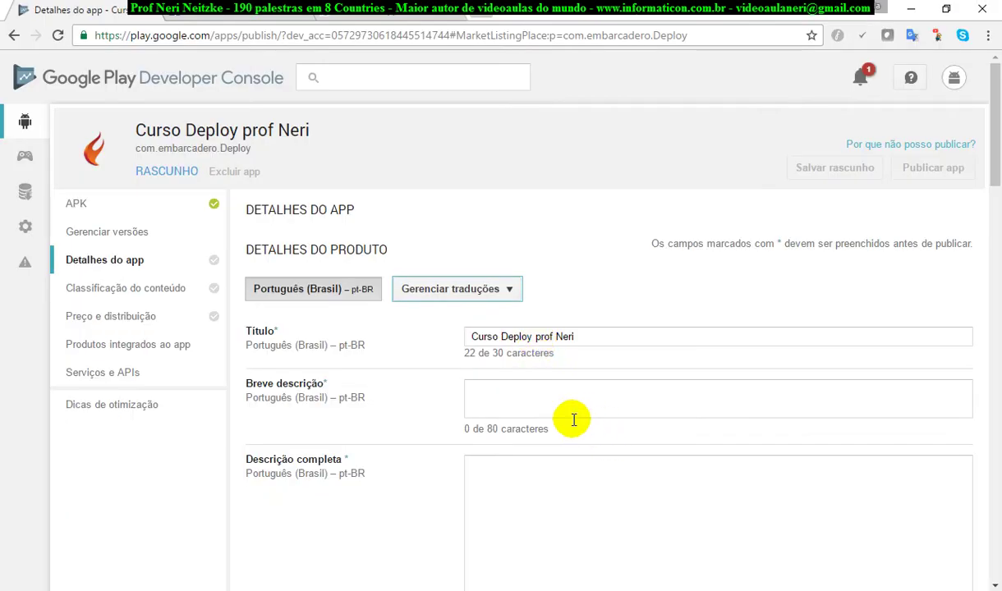
pyautogui.click(551, 394)
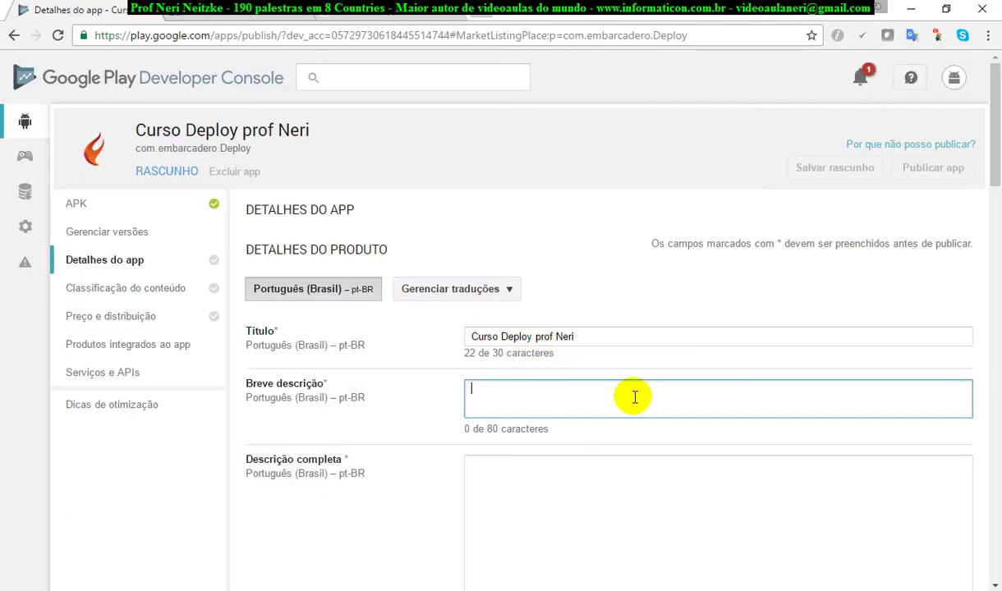
pyautogui.hotkey('ctrl', 'v')
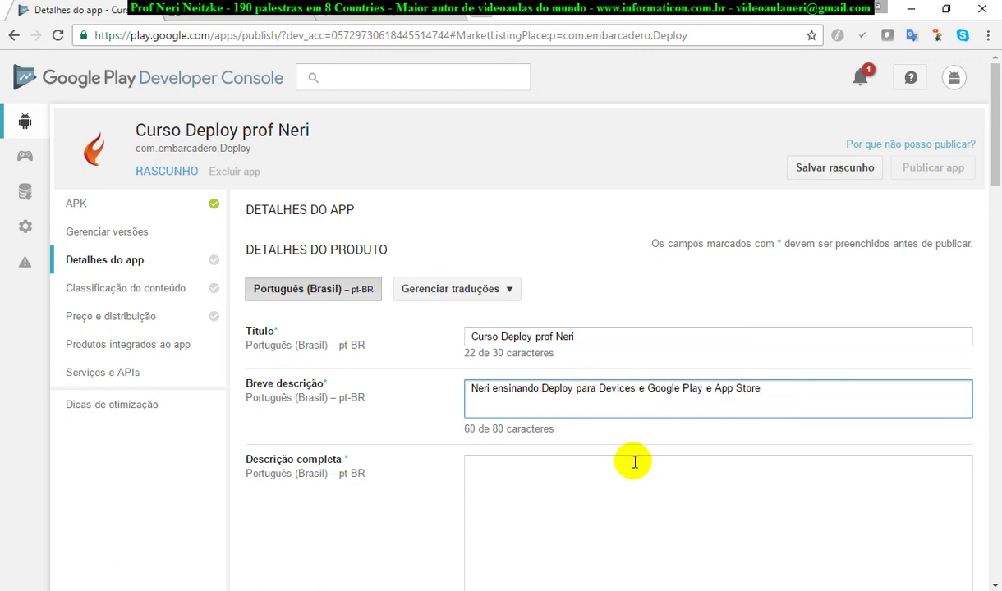
# Write an opening sentence in Descrição completa, paste the label text, and trim the extra words before Deploy.
pyautogui.click(533, 484)
pyautogui.write('E')
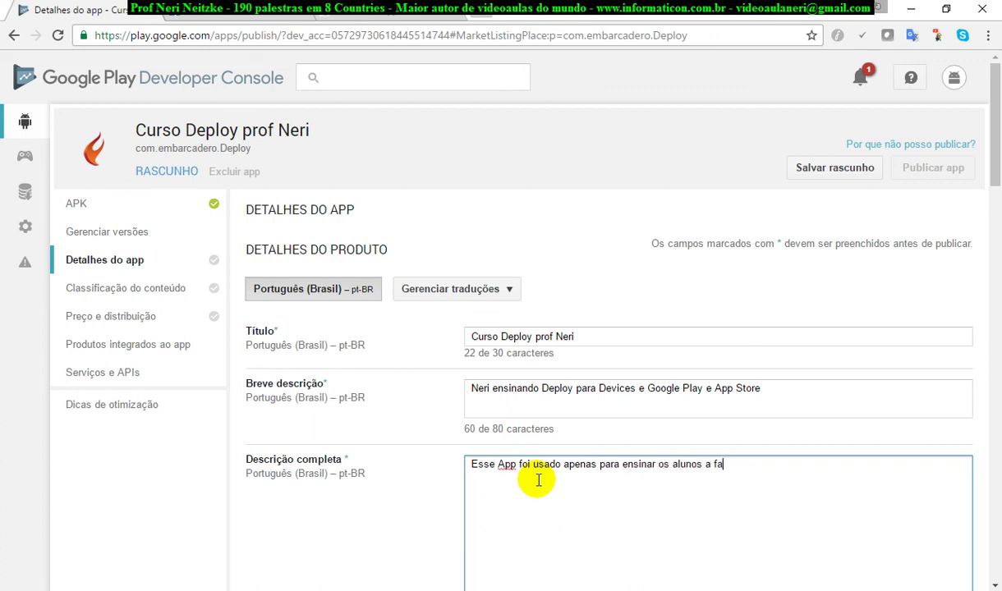
pyautogui.hotkey('ctrl', 'v')
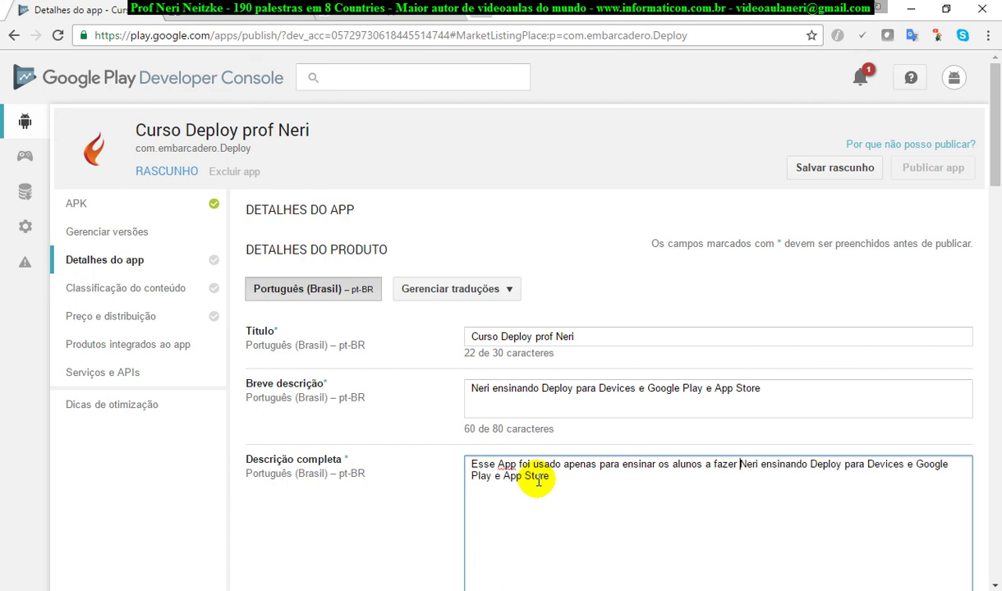
pyautogui.press('Delete')
pyautogui.press('Delete')
pyautogui.press('Delete')
pyautogui.press('Delete')
pyautogui.press('Delete')
pyautogui.press('Delete')
pyautogui.press('Delete')
pyautogui.press('Delete')
pyautogui.press('Delete')
pyautogui.press('Delete')
pyautogui.press('Delete')
pyautogui.press('Delete')
pyautogui.press('Delete')
pyautogui.press('Delete')
pyautogui.press('Delete')
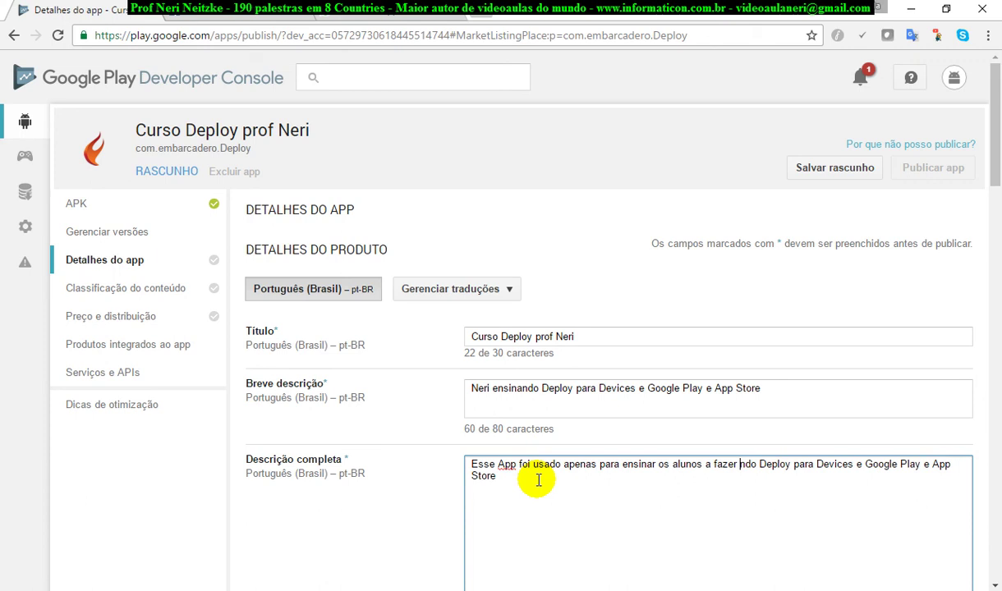
pyautogui.press('Delete')
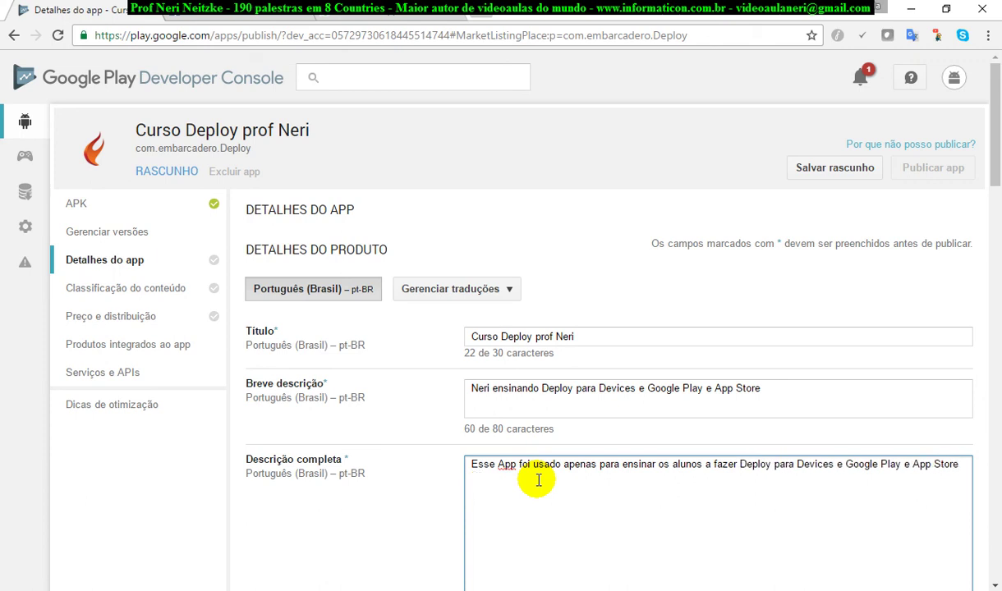
pyautogui.scroll(-4, 903, 431)
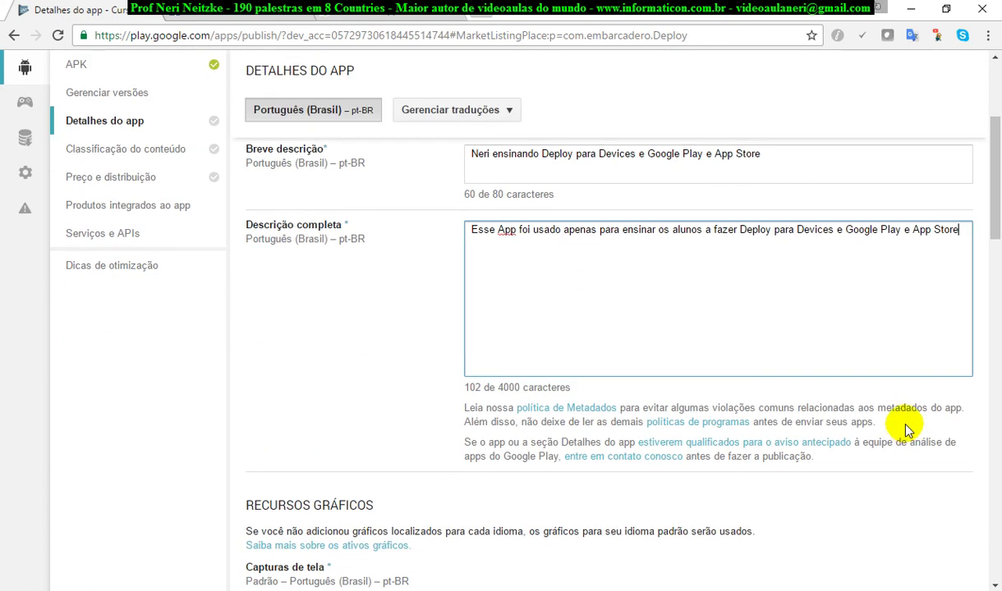
pyautogui.scroll(-2, 909, 435)
pyautogui.scroll(-2, 909, 435)
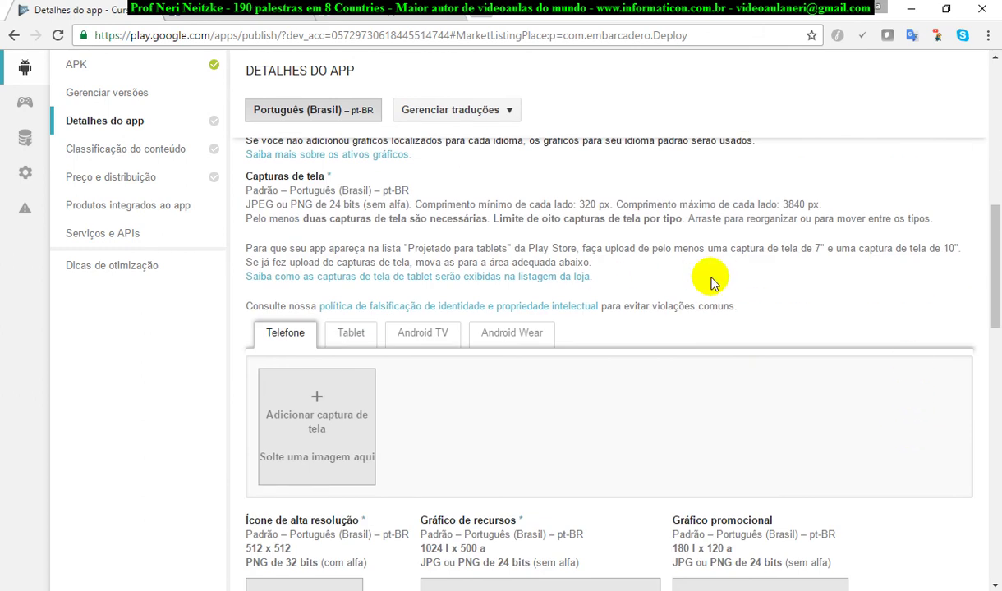
pyautogui.scroll(-2, 813, 343)
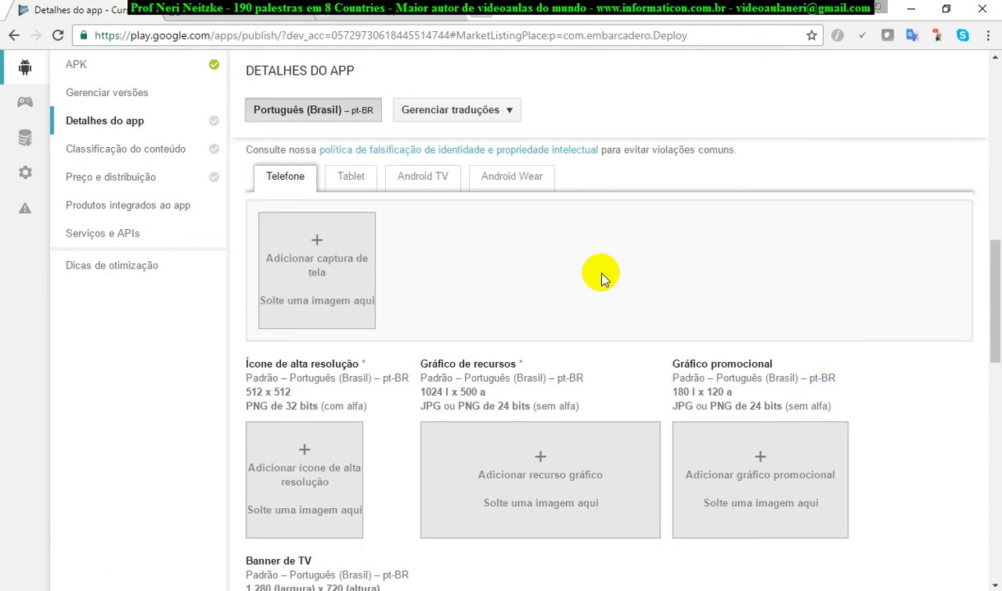
pyautogui.scroll(1, 601, 278)
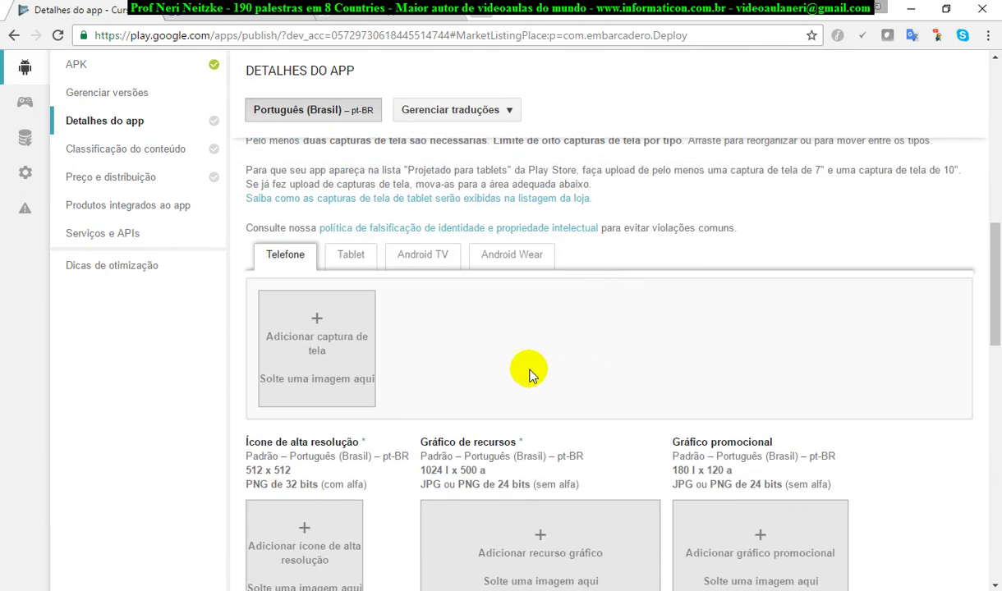
pyautogui.click(542, 546)
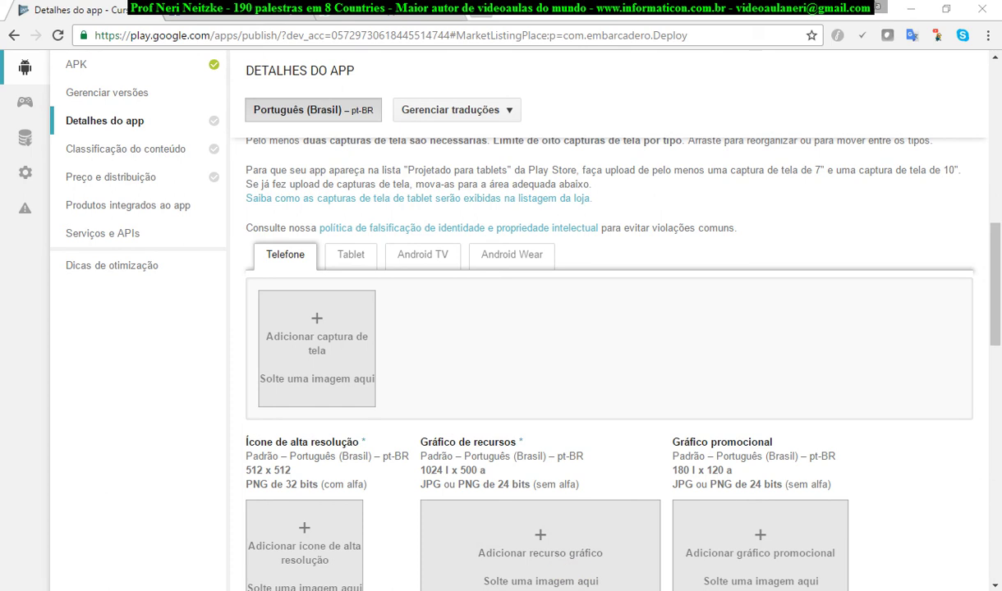
pyautogui.moveTo(990, 262); pyautogui.dragTo(996, 129)
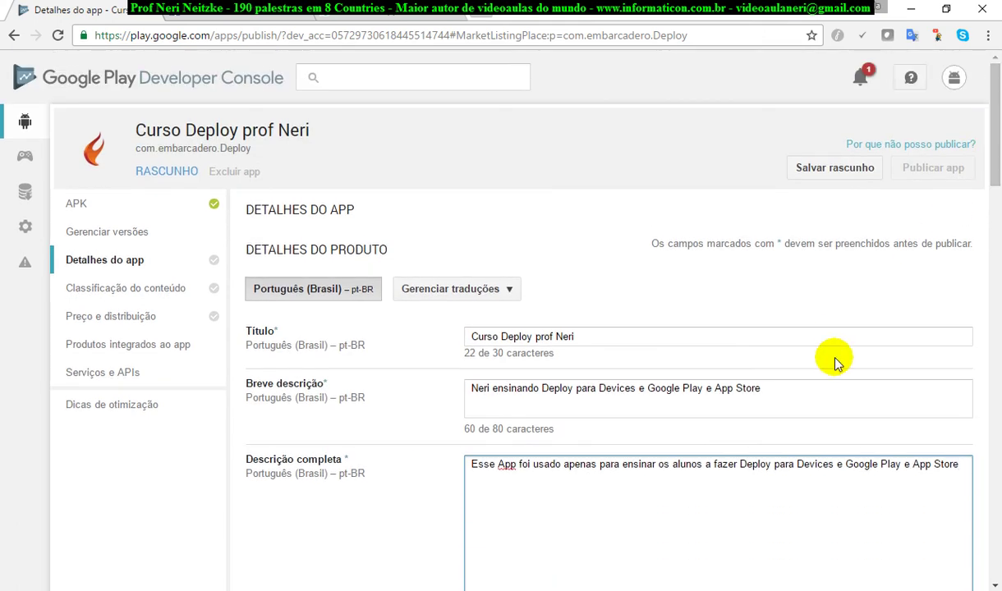